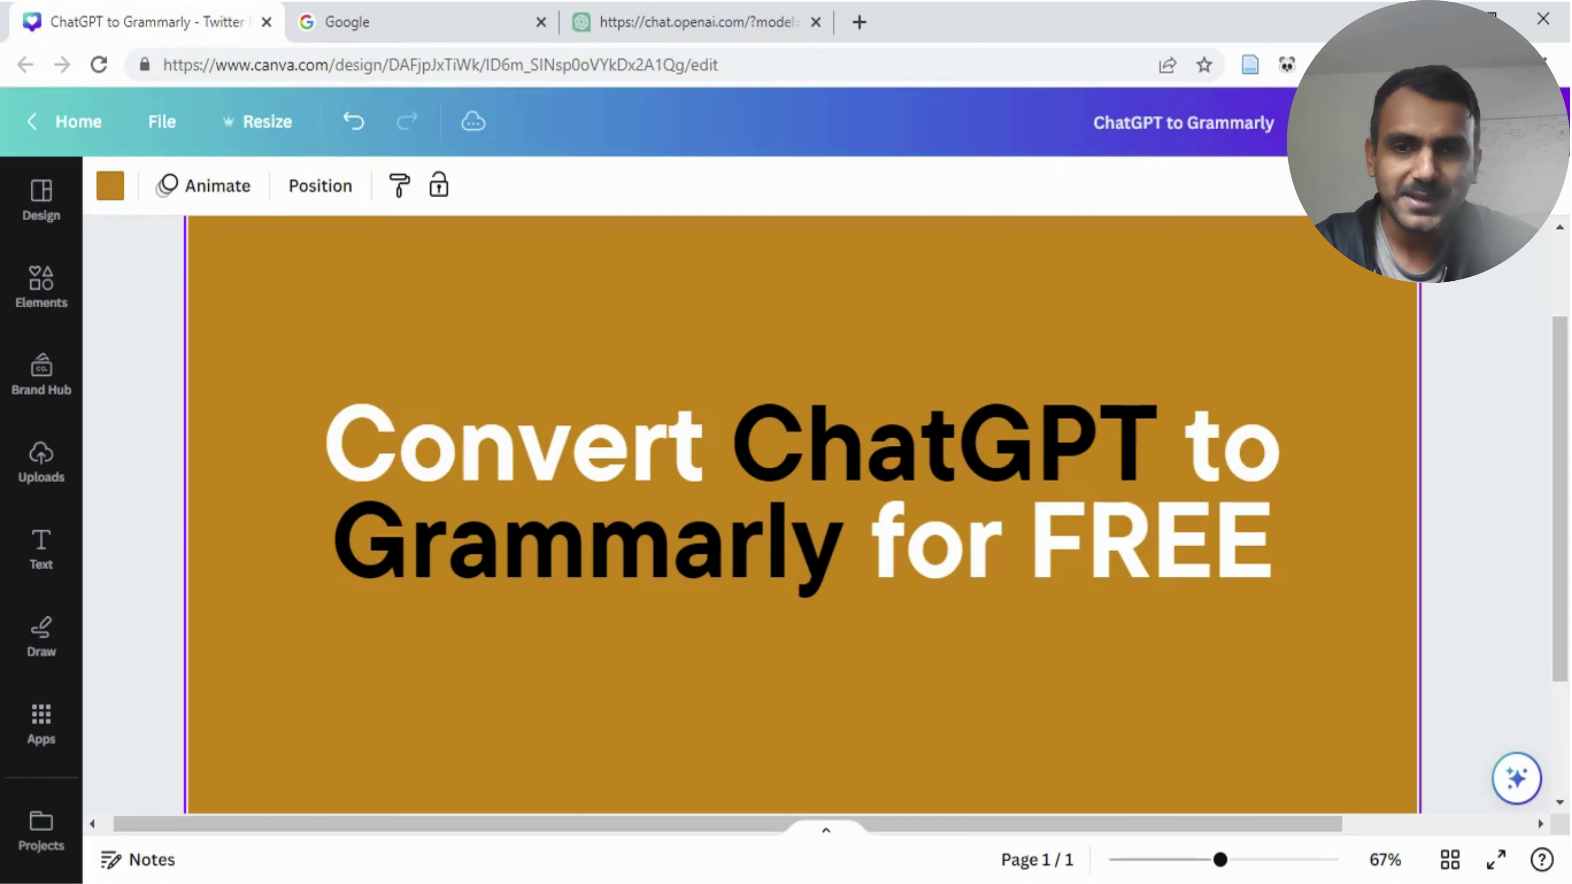
# - Search Google for 'editgpt'
pyautogui.click(502, 19)
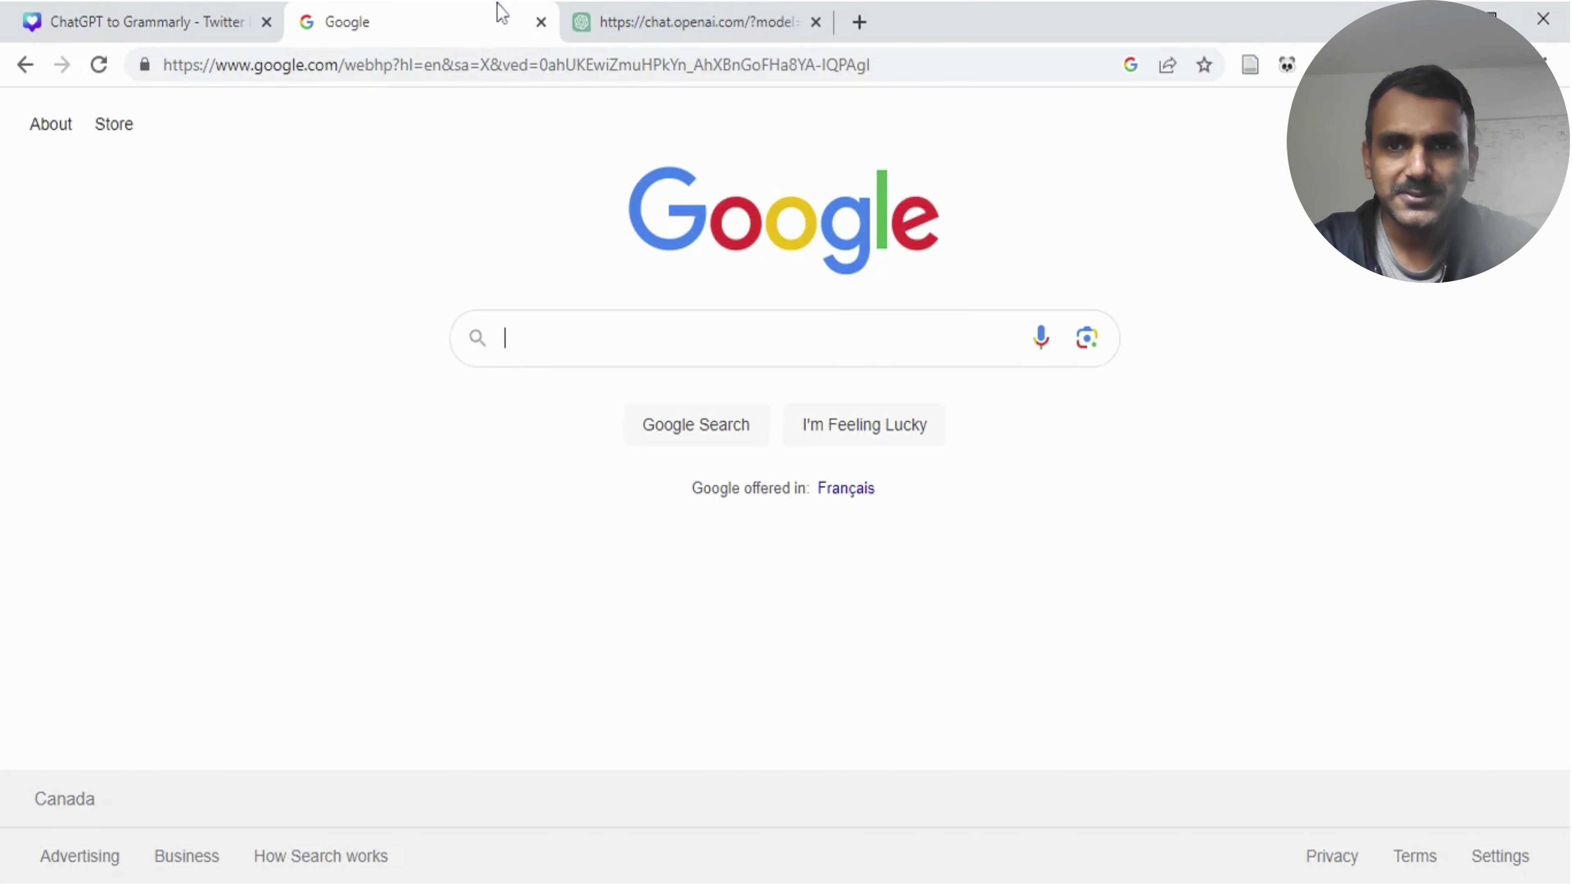
pyautogui.write('edi')
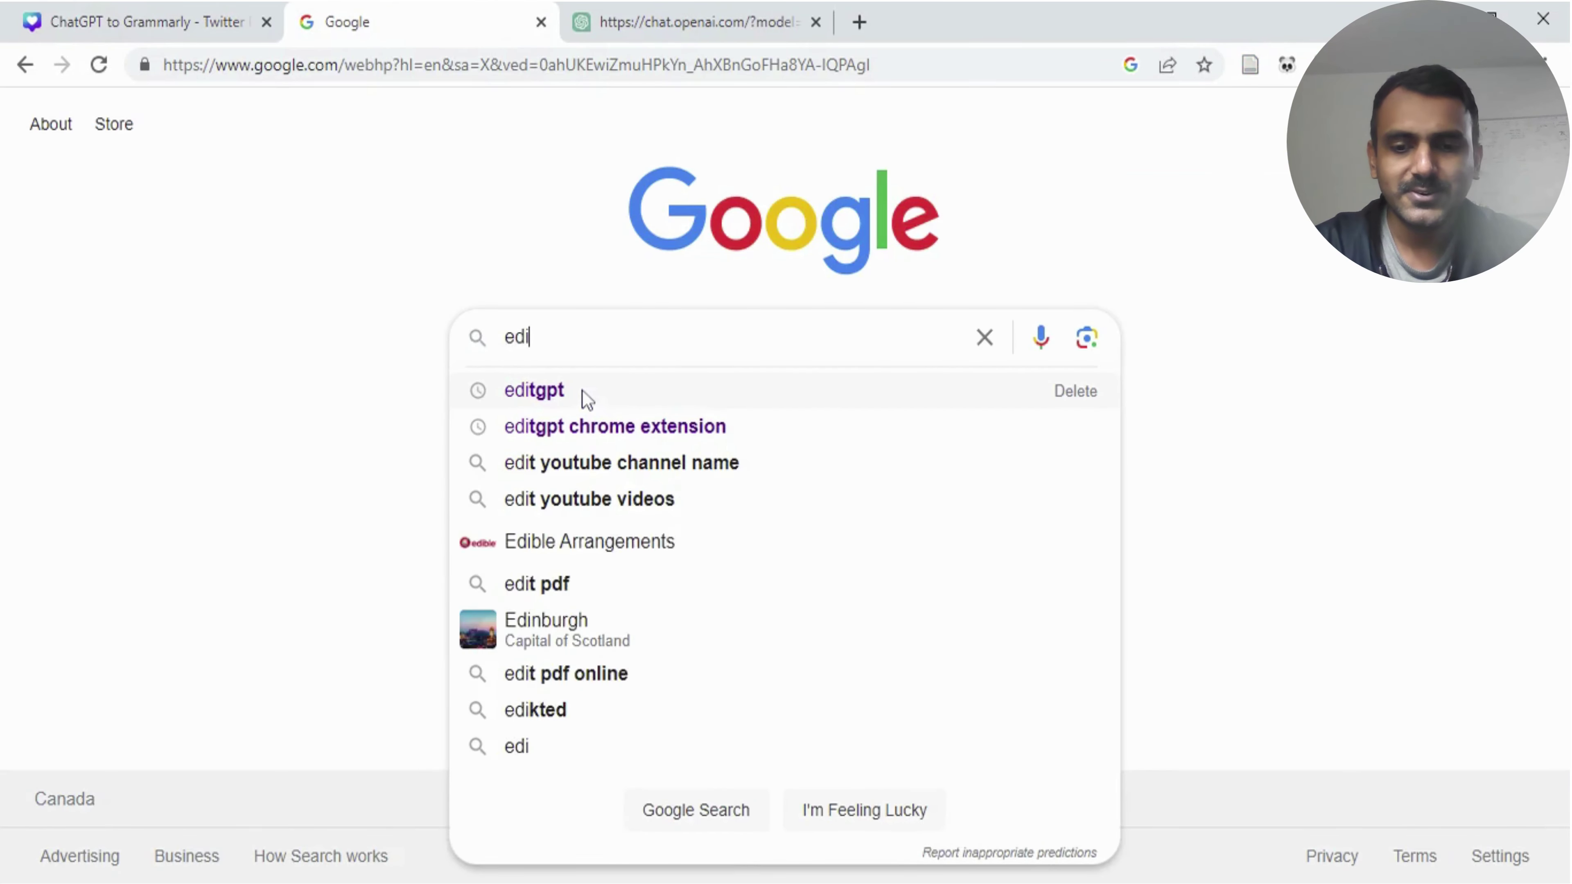
pyautogui.write('tgpt')
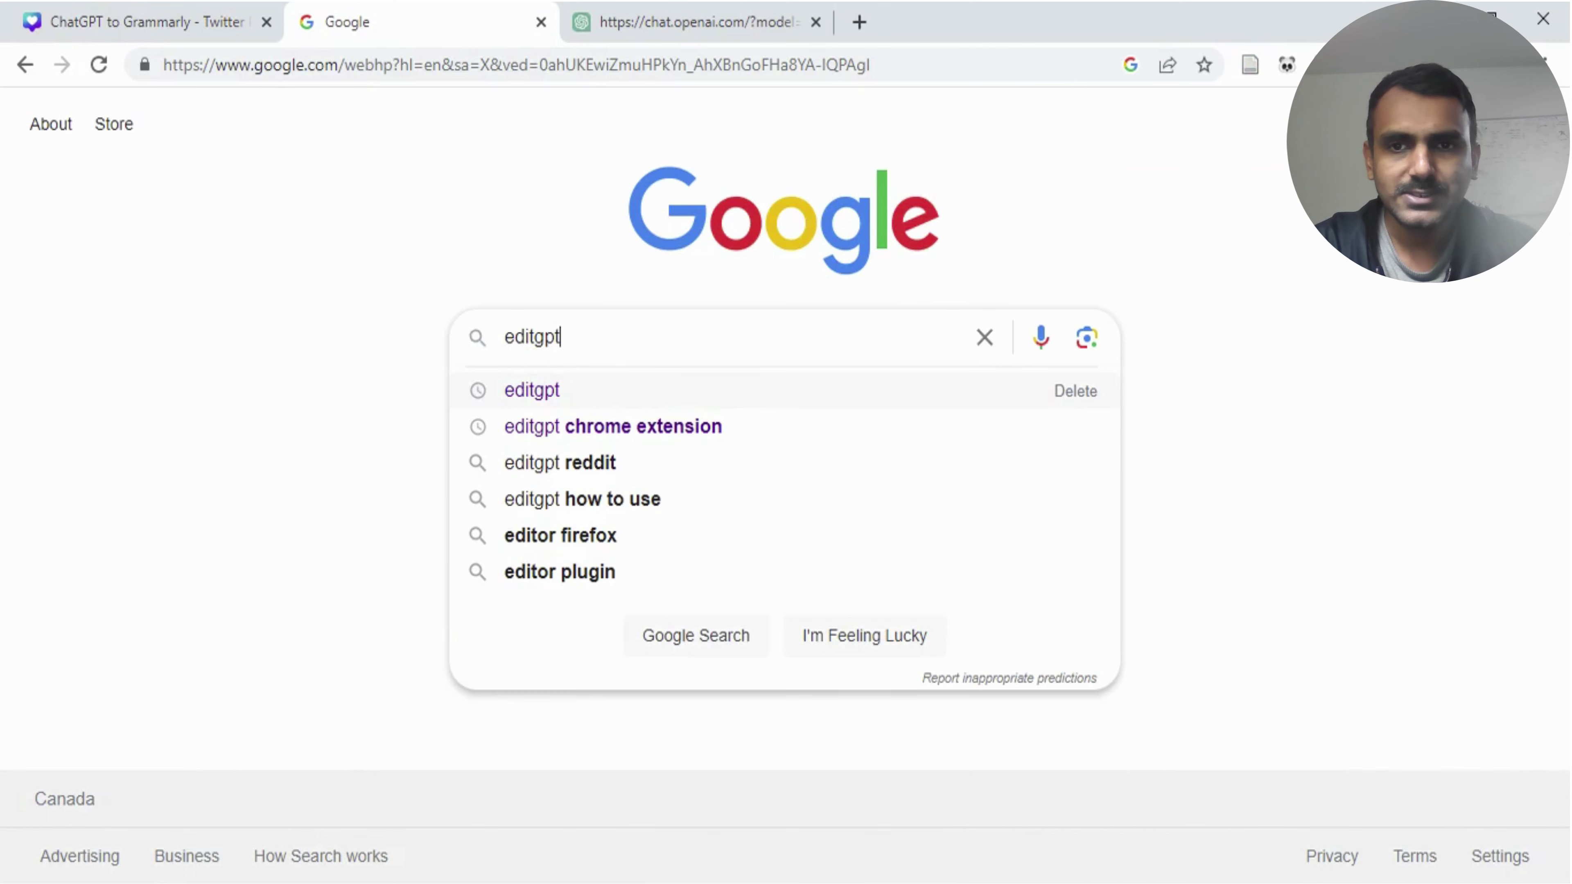
pyautogui.press('Return')
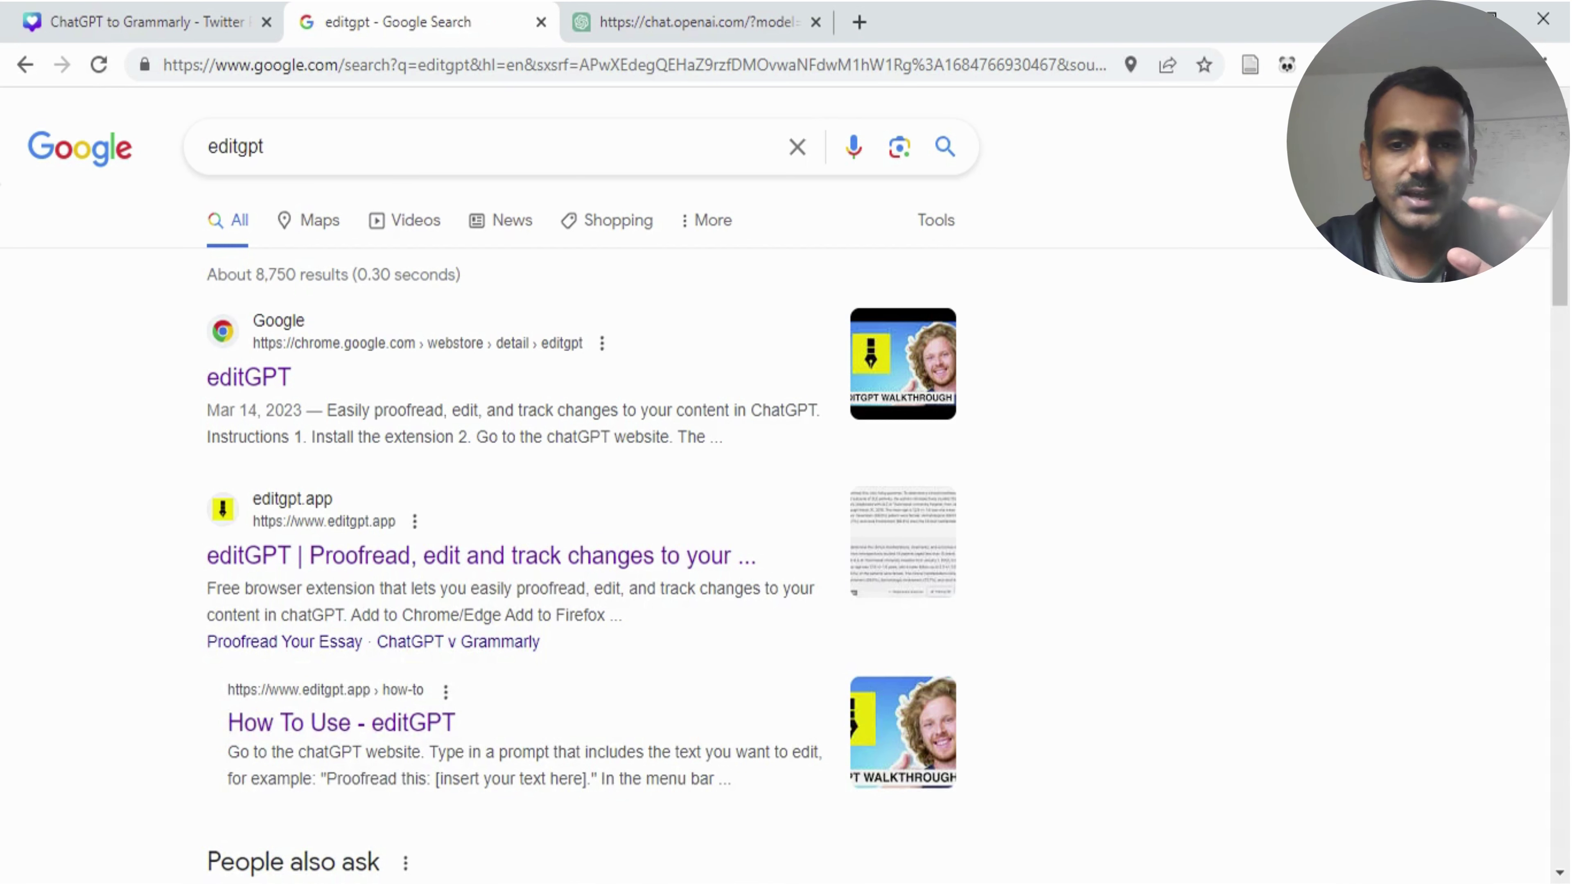
# - Open editgpt.app in a new tab, scroll through its tracked-changes demo, then return to the results
pyautogui.middleClick(530, 565)
pyautogui.click(681, 21)
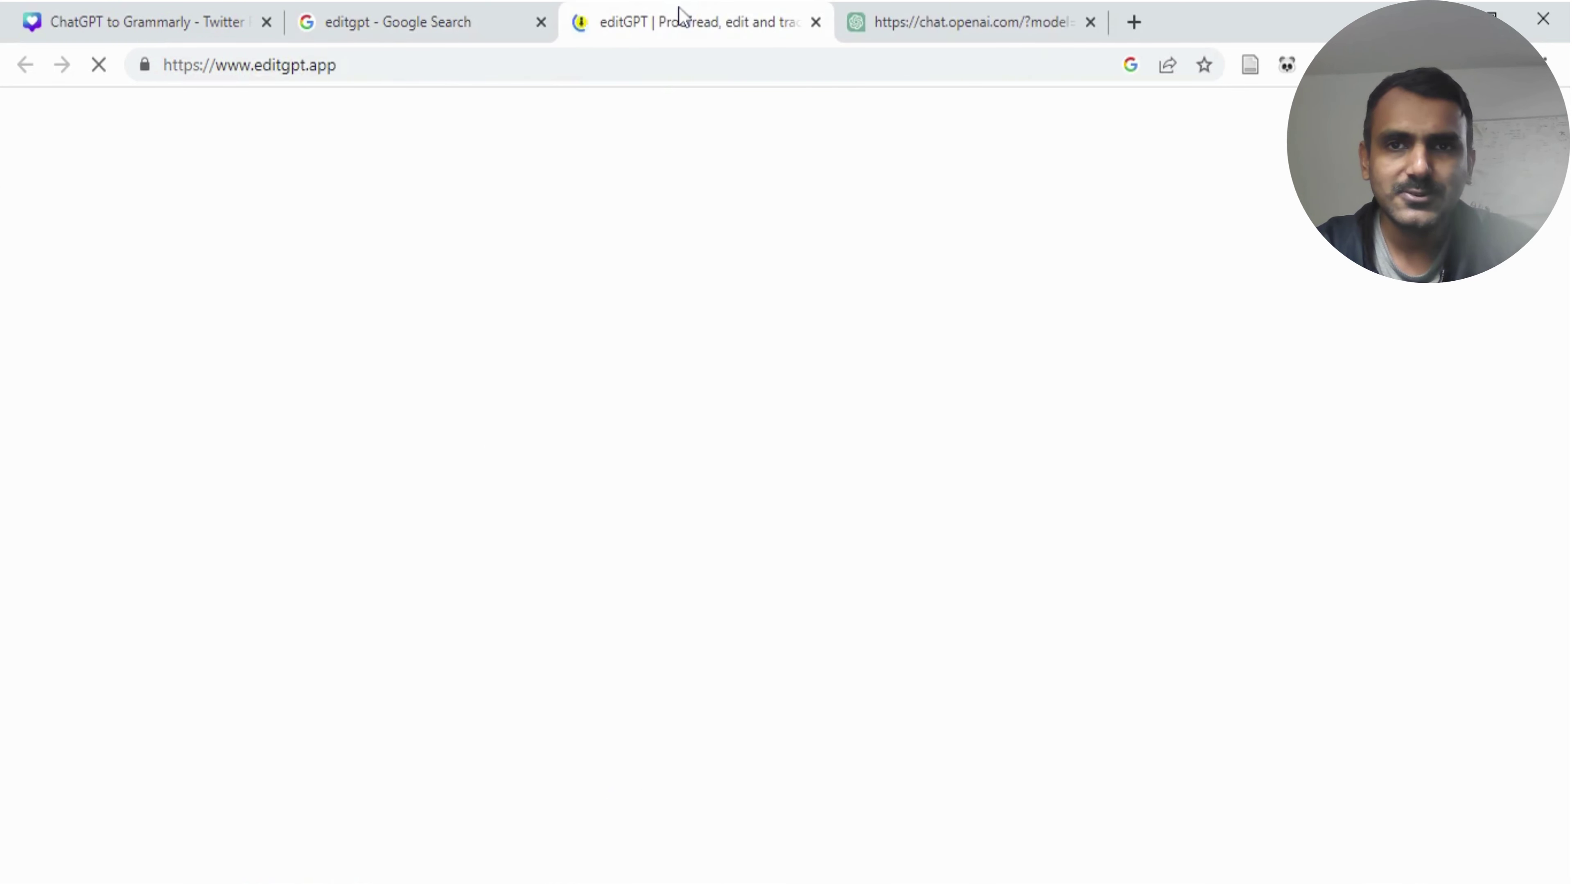
pyautogui.scroll(-6, 690, 379)
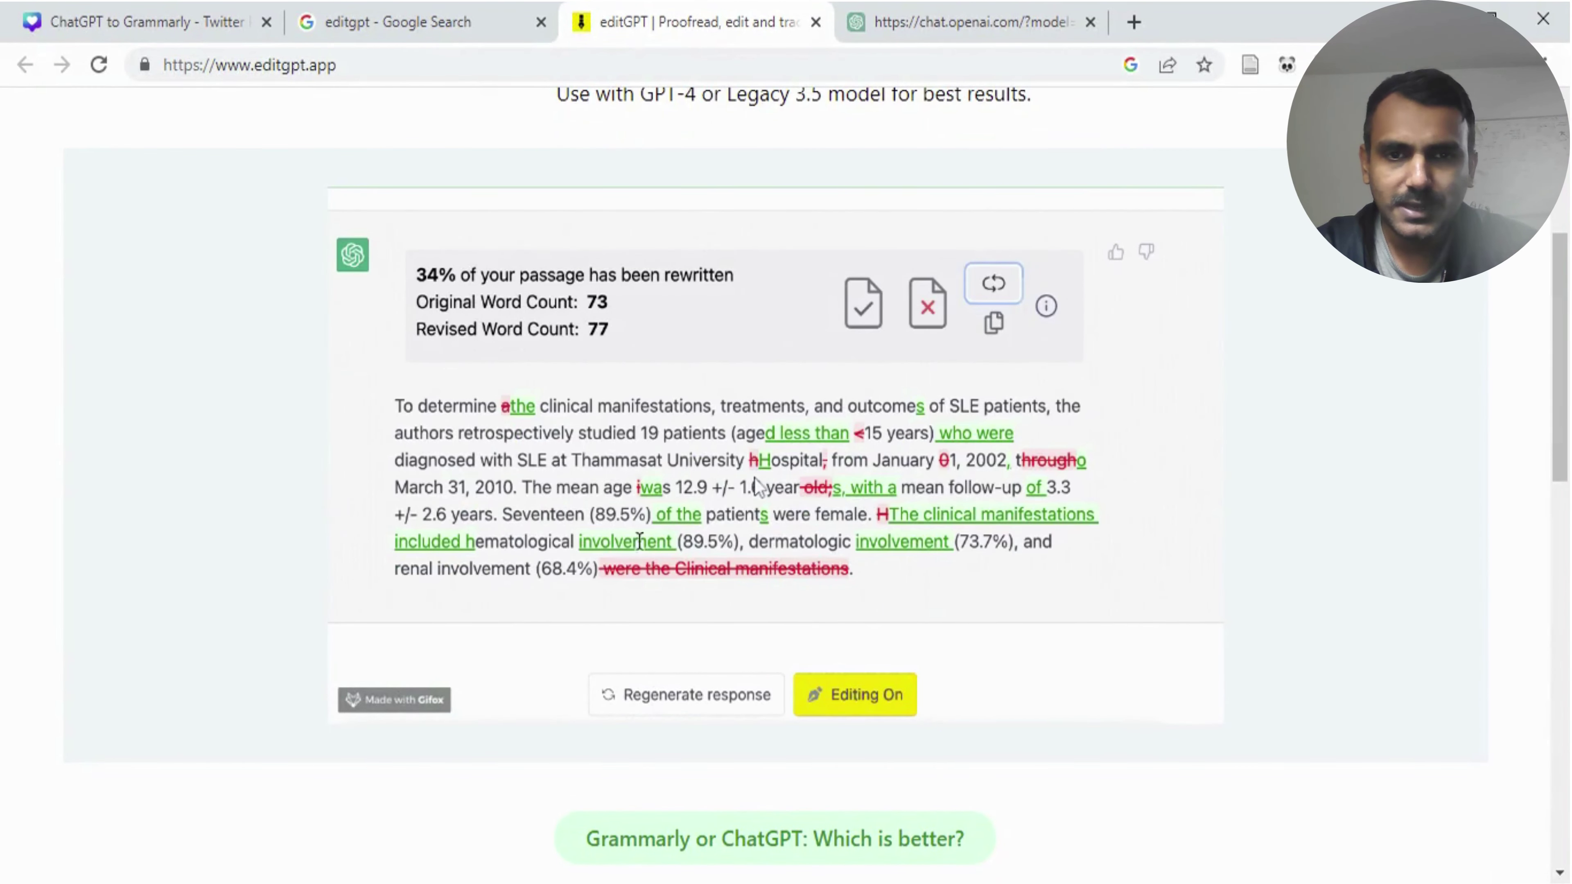
pyautogui.scroll(1, 799, 442)
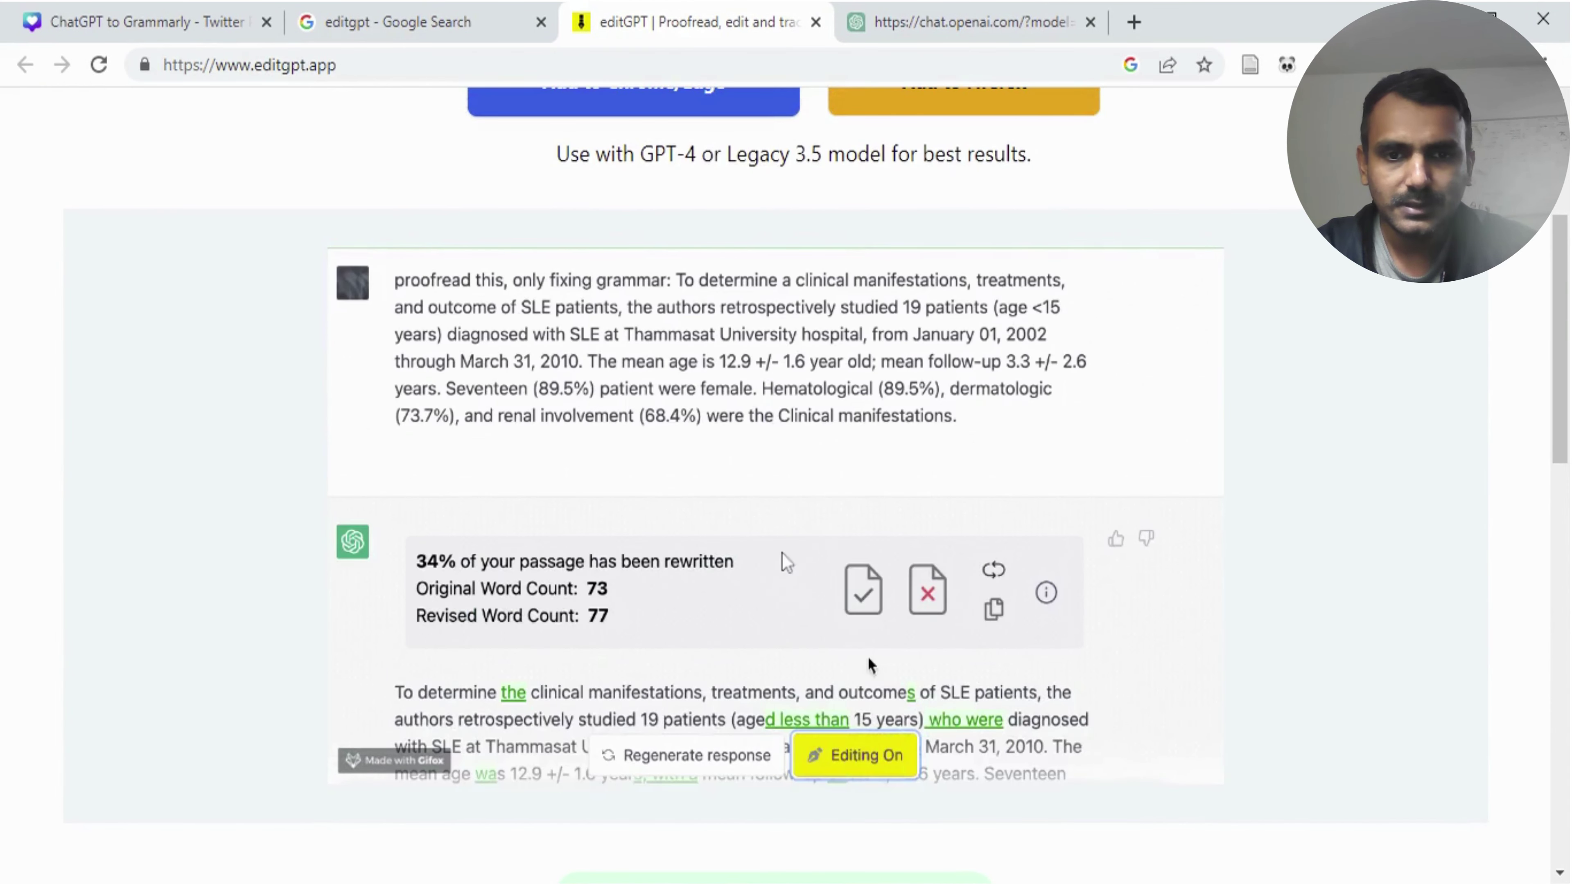
pyautogui.scroll(-1, 784, 551)
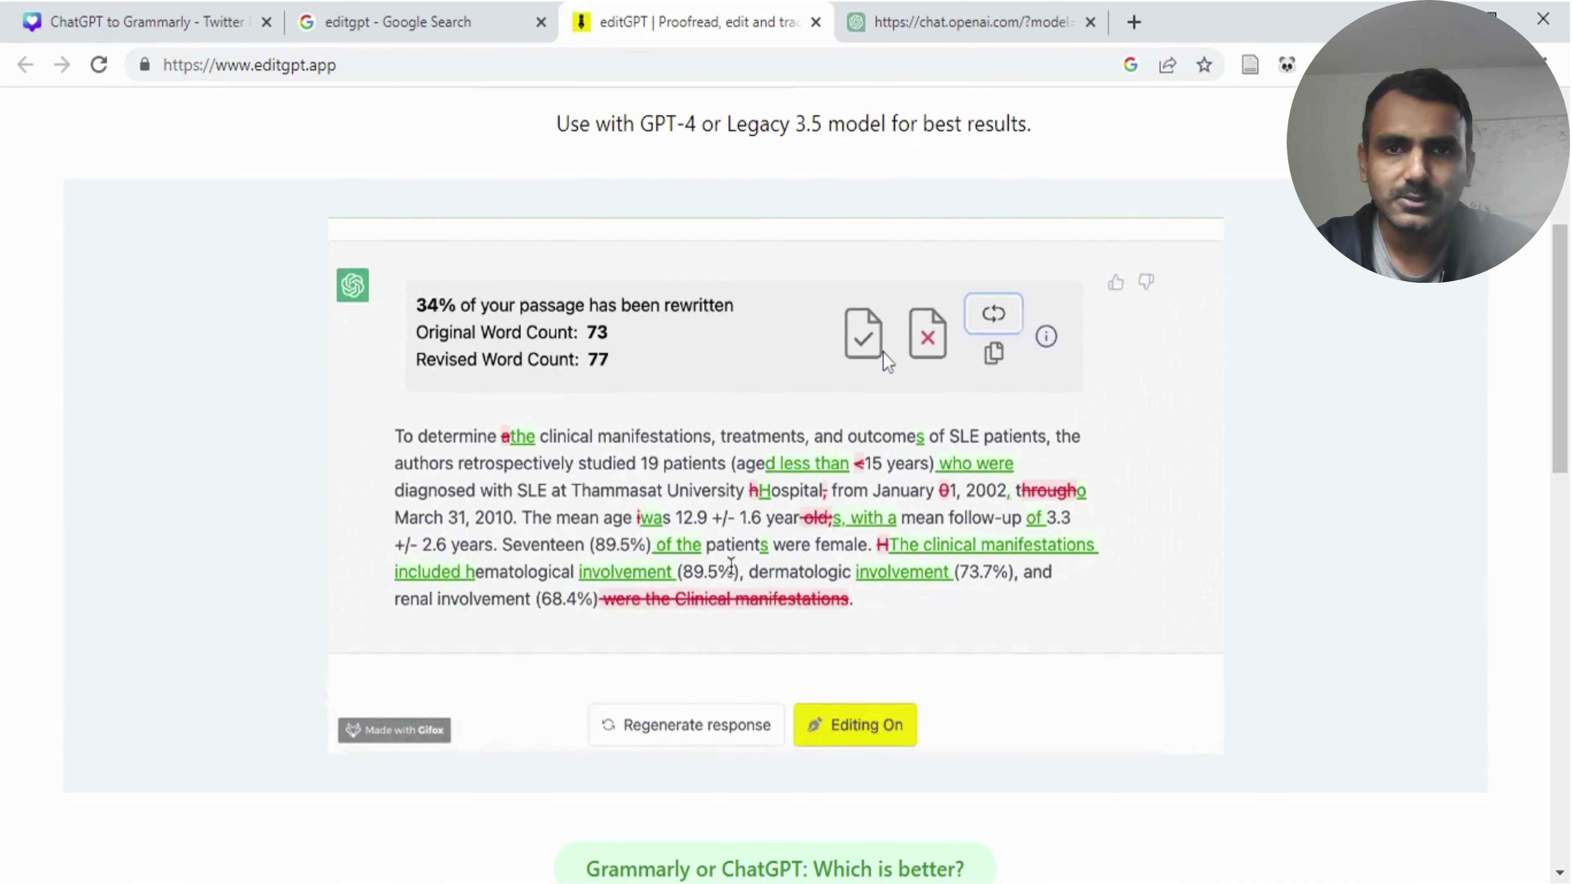
pyautogui.click(446, 19)
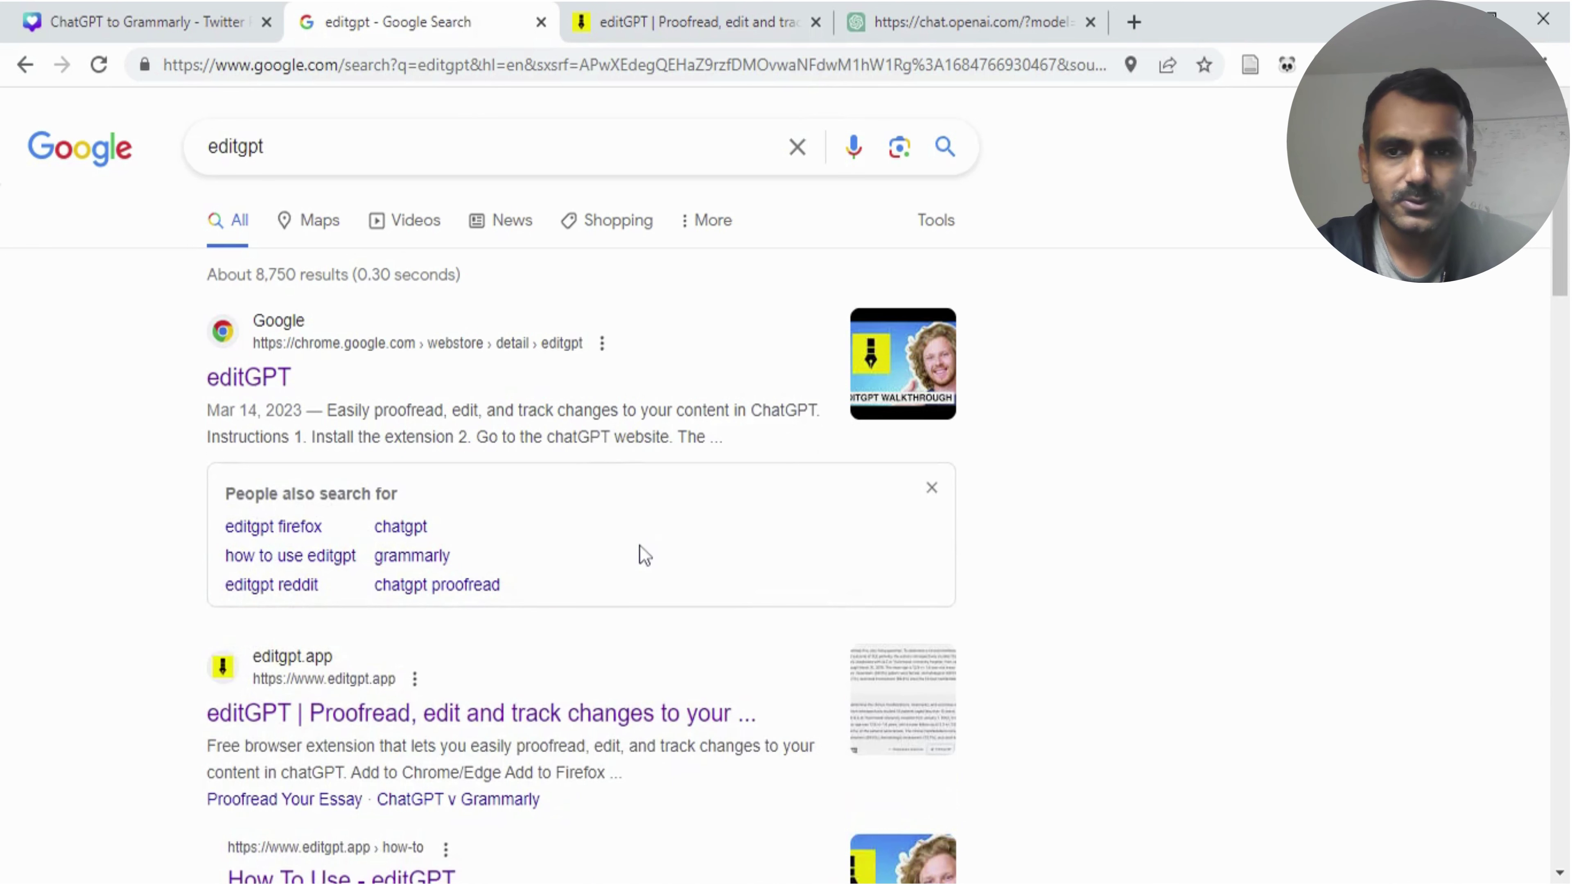
# - Add the editGPT extension to Chrome from its Chrome Web Store listing
pyautogui.middleClick(277, 386)
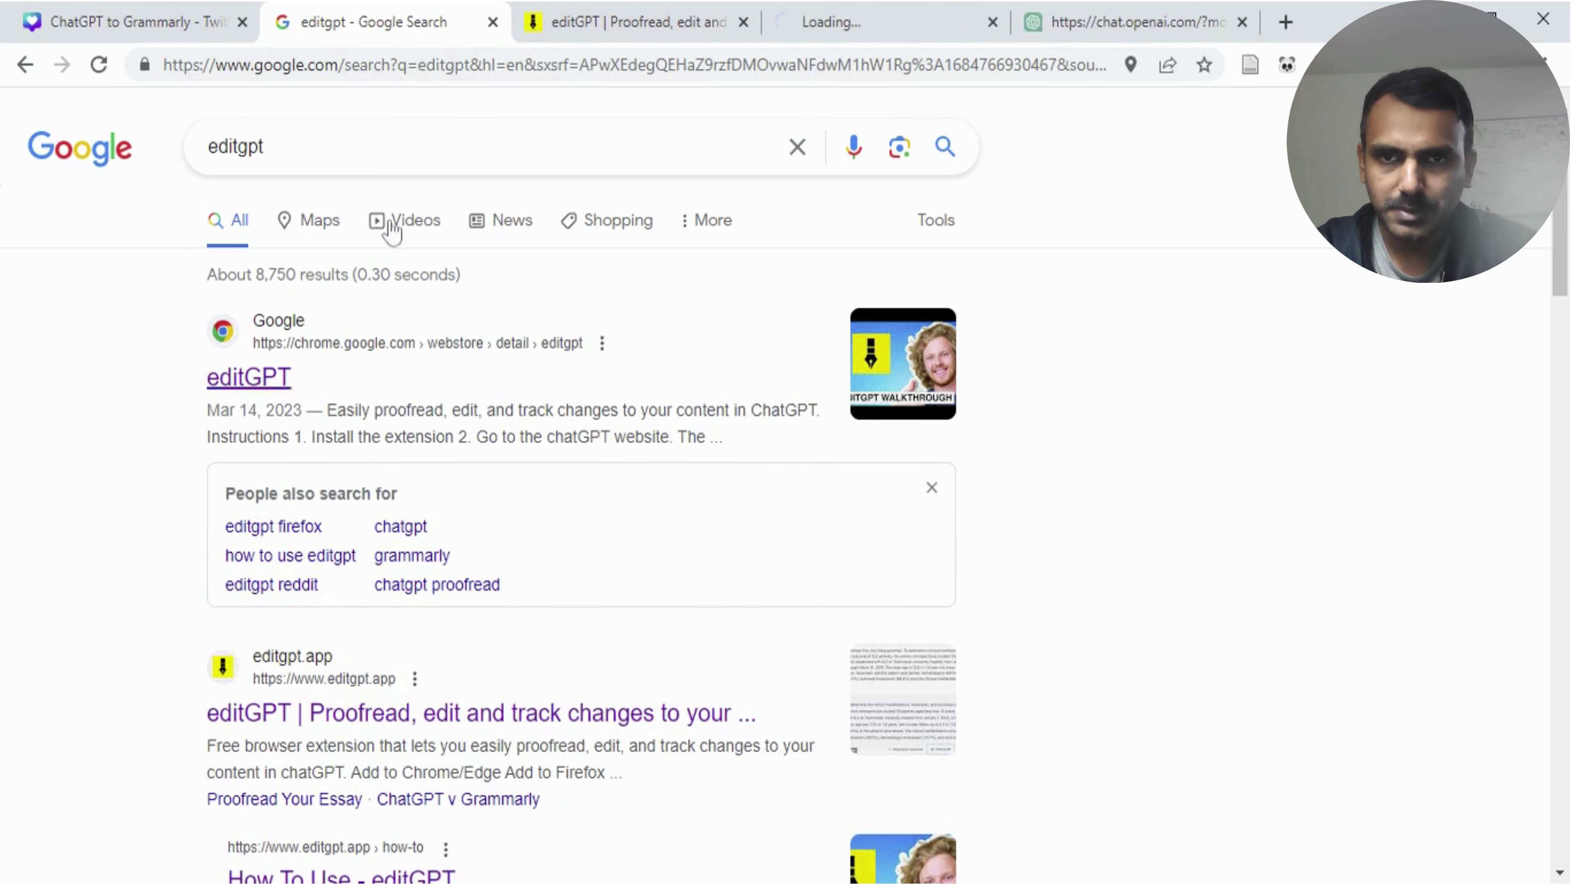
pyautogui.click(867, 21)
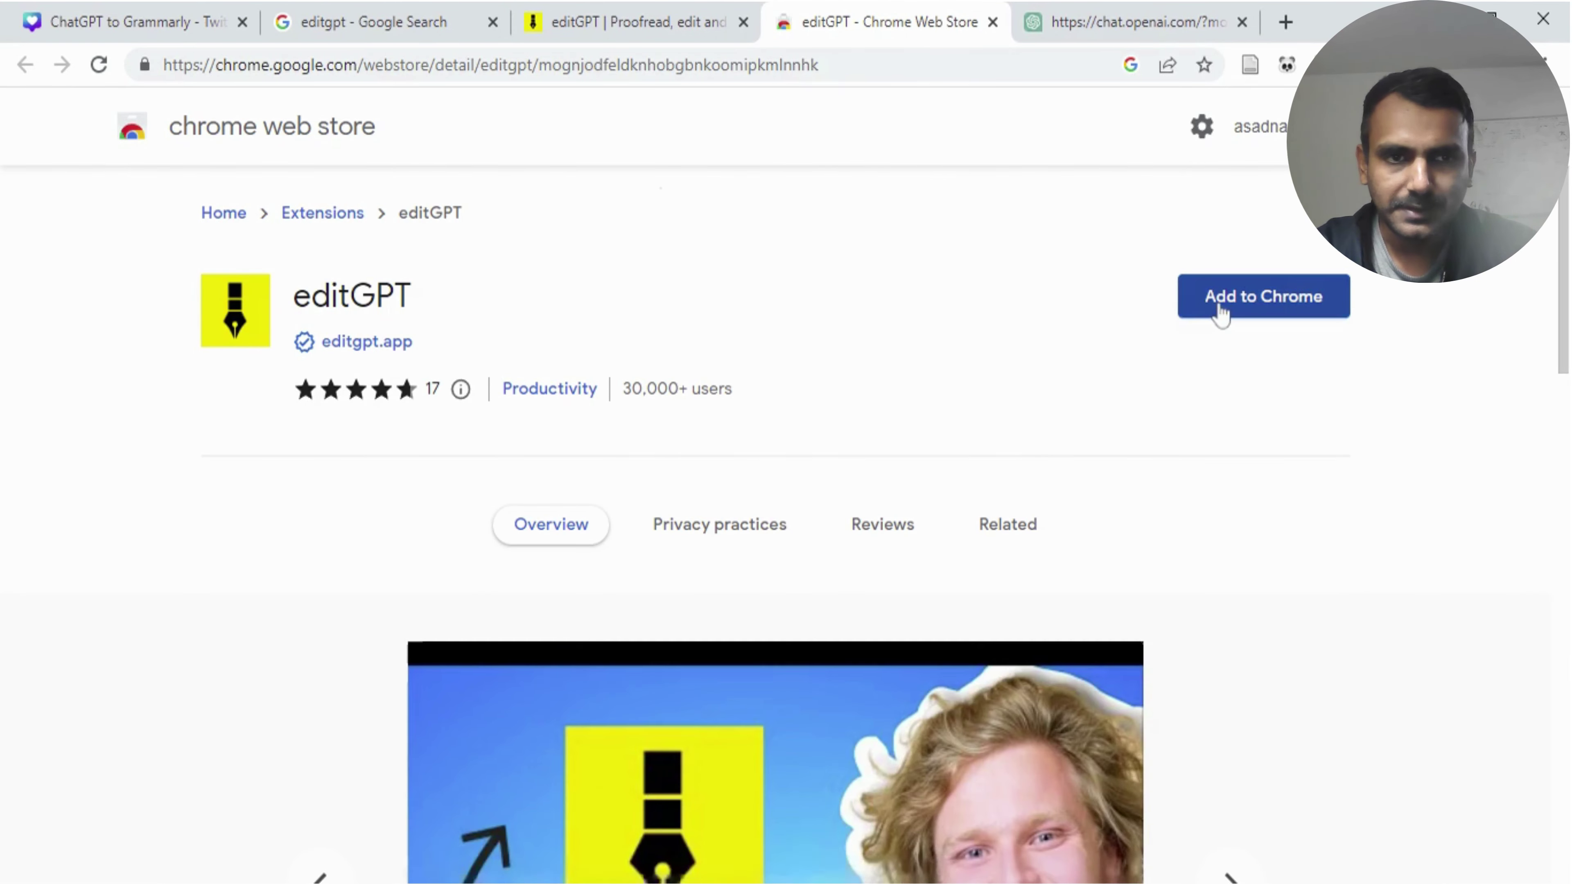
pyautogui.click(1221, 309)
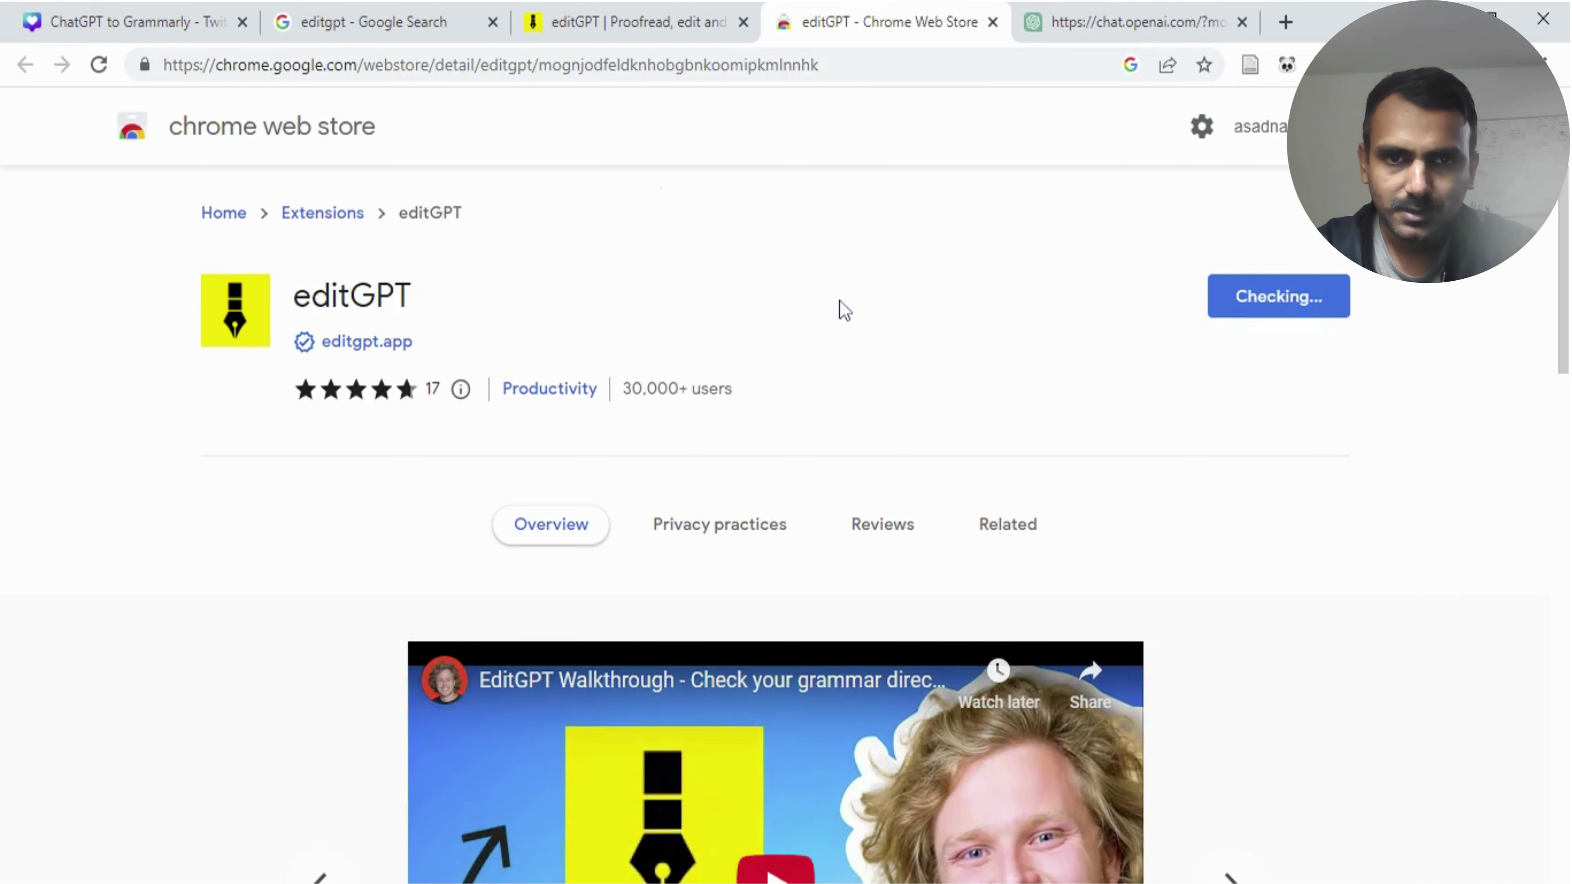
# - Reload the ChatGPT page and switch editGPT from Editing Disabled to Editing Enabled
pyautogui.click(1192, 4)
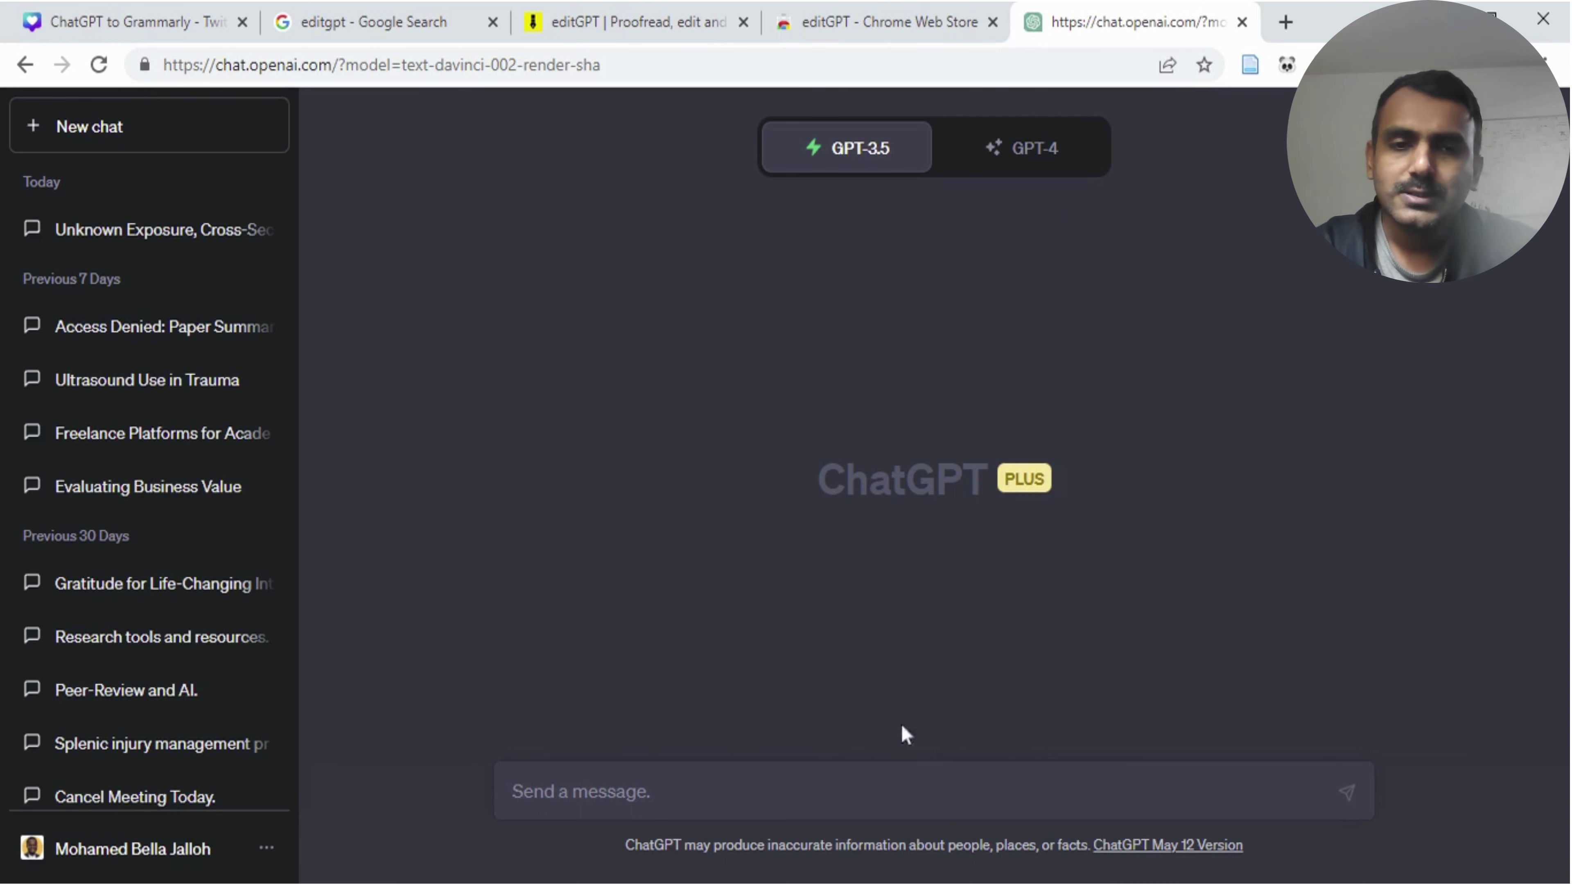
pyautogui.click(98, 64)
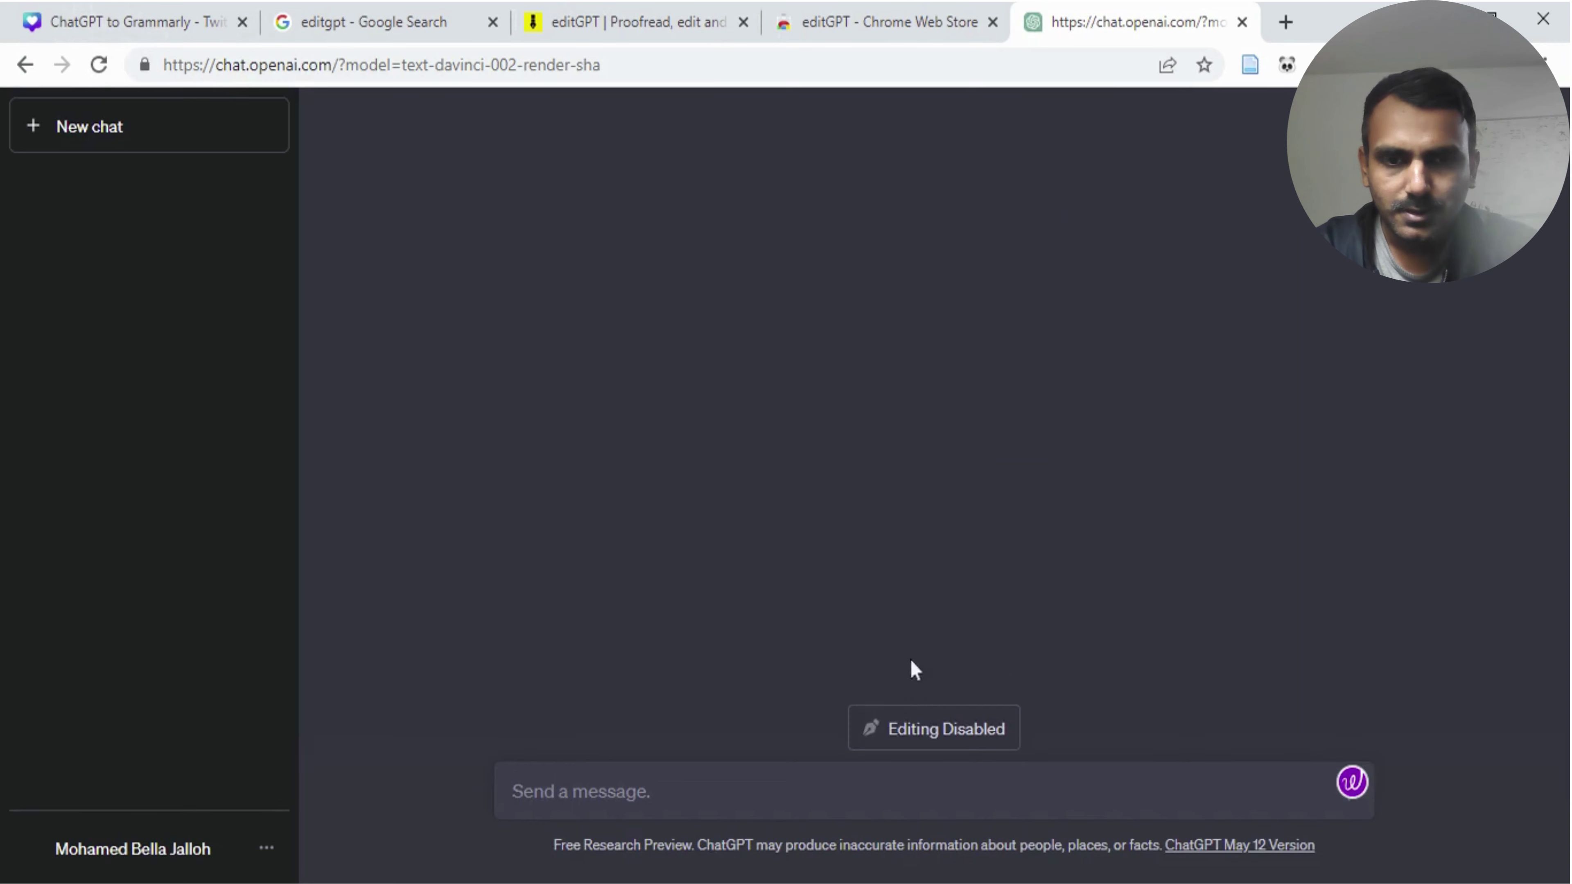
pyautogui.click(923, 735)
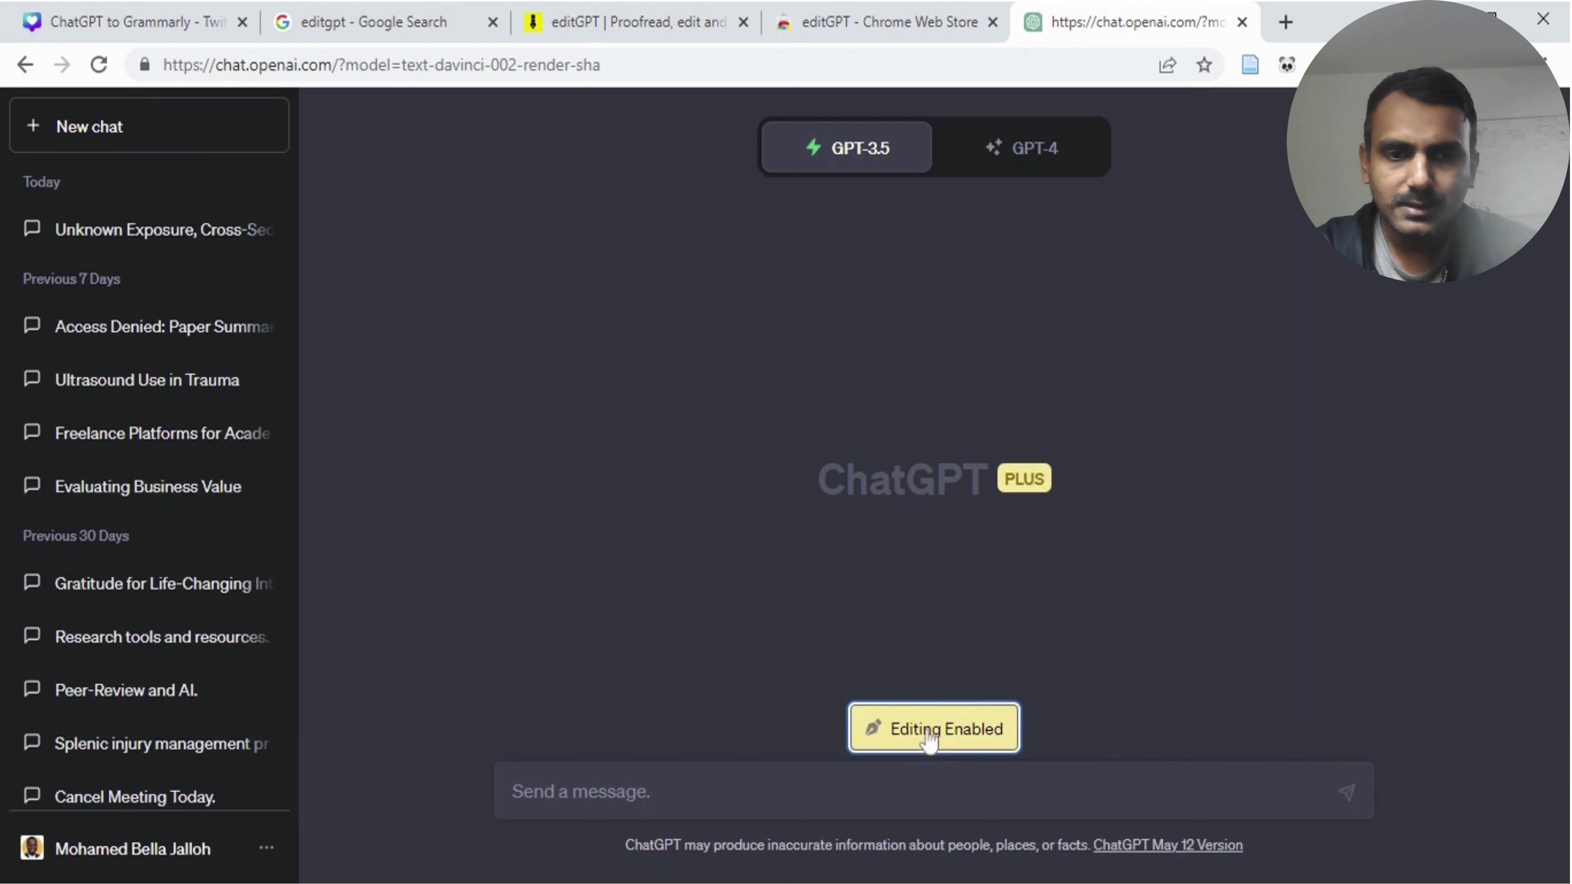
# - Send 'Proofread this:' followed by the pasted Mayo Clinic paragraph to ChatGPT
pyautogui.click(724, 785)
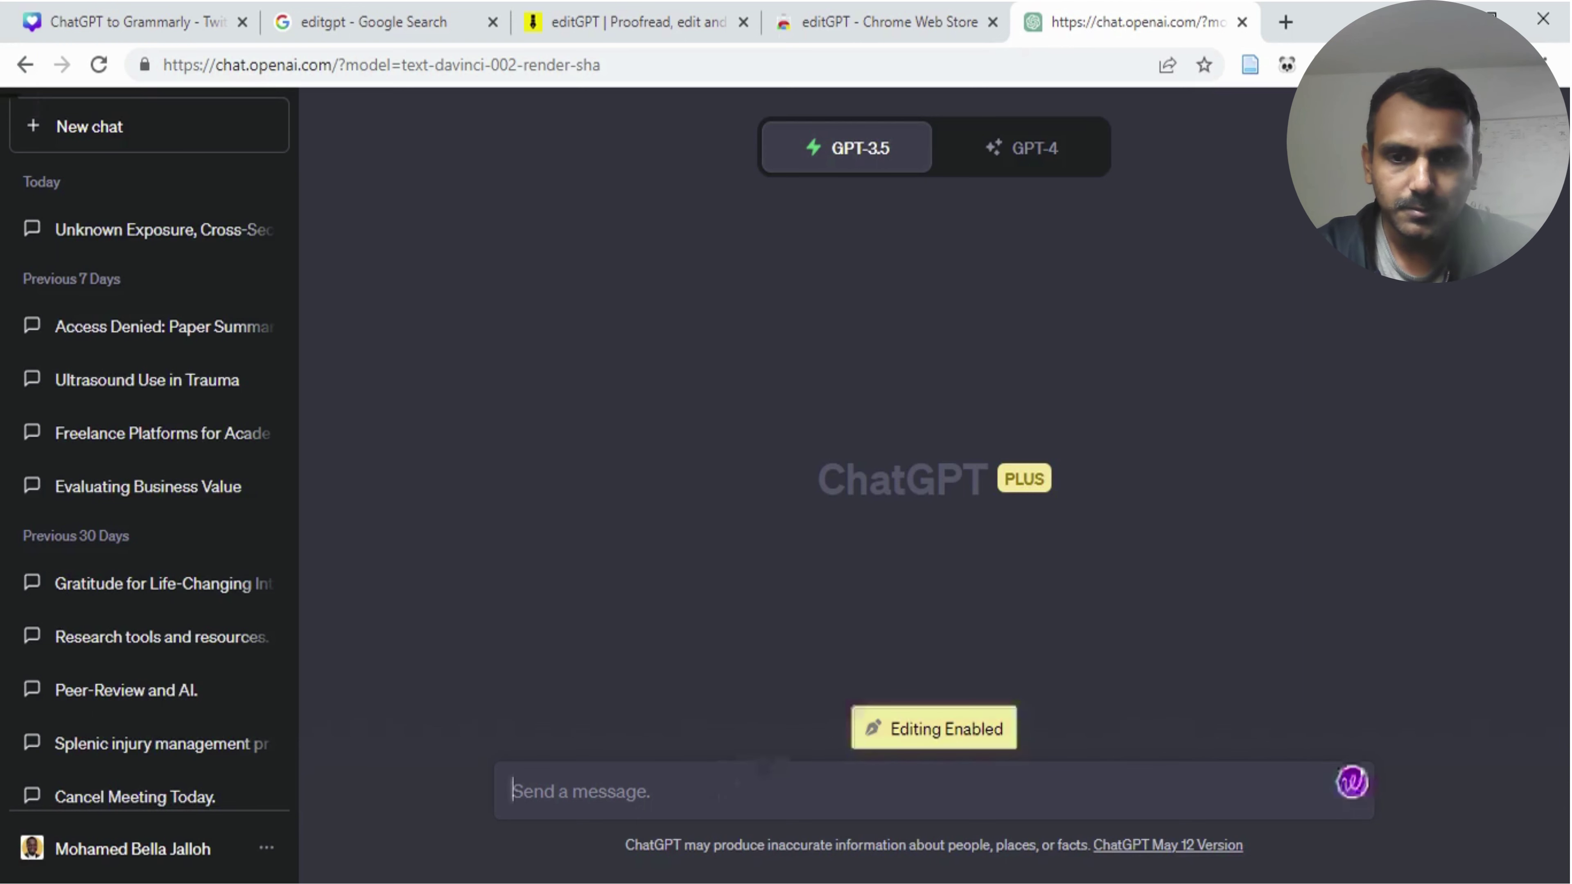
pyautogui.write('p')
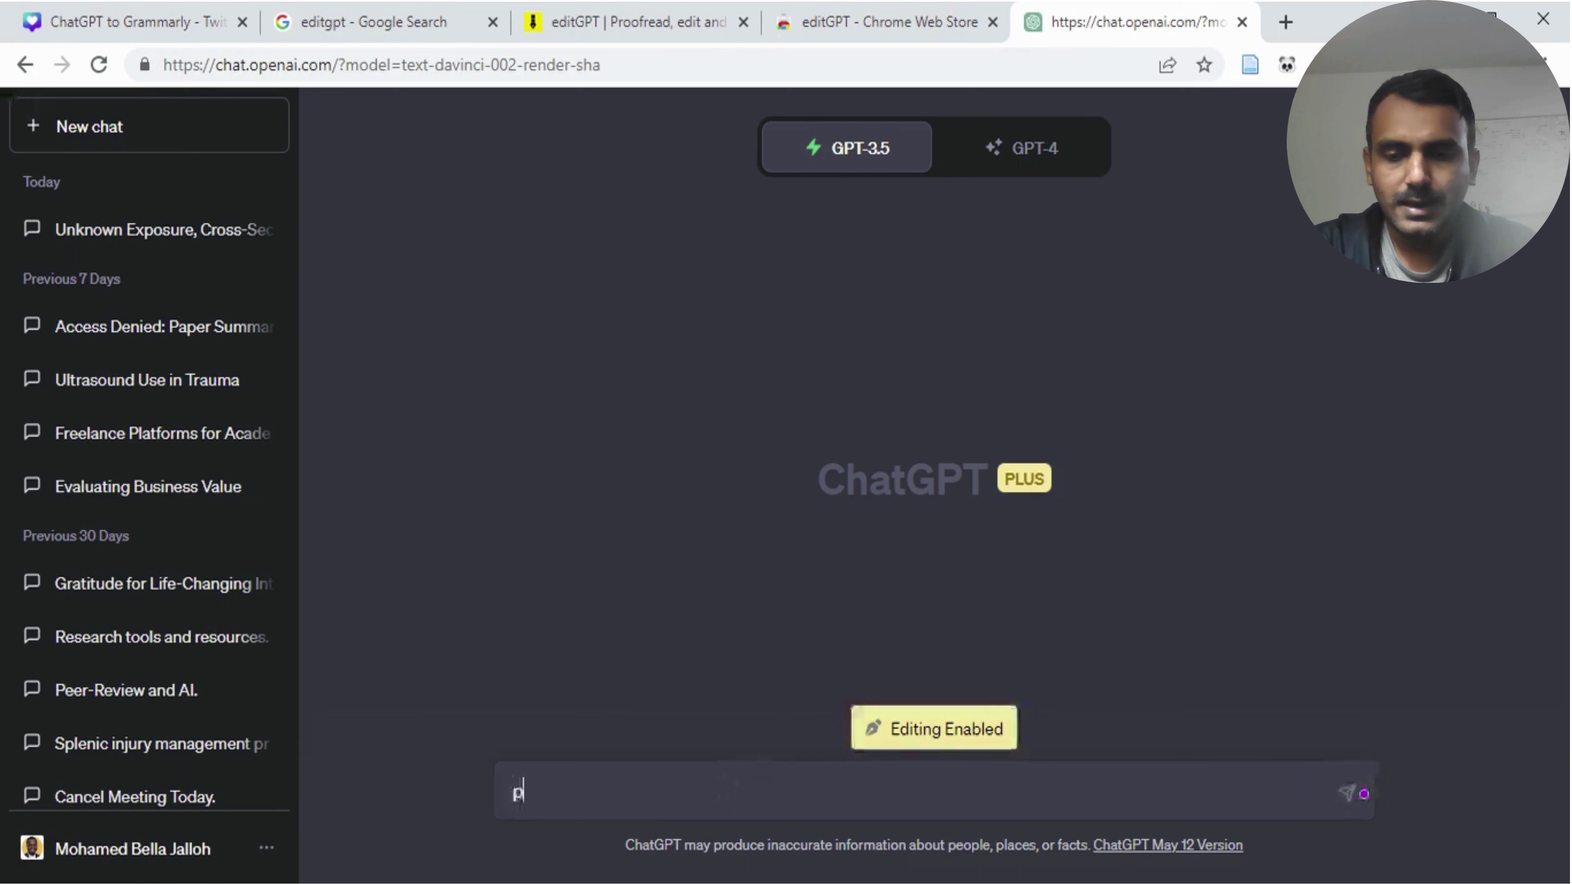
pyautogui.press('BackSpace')
pyautogui.write('P')
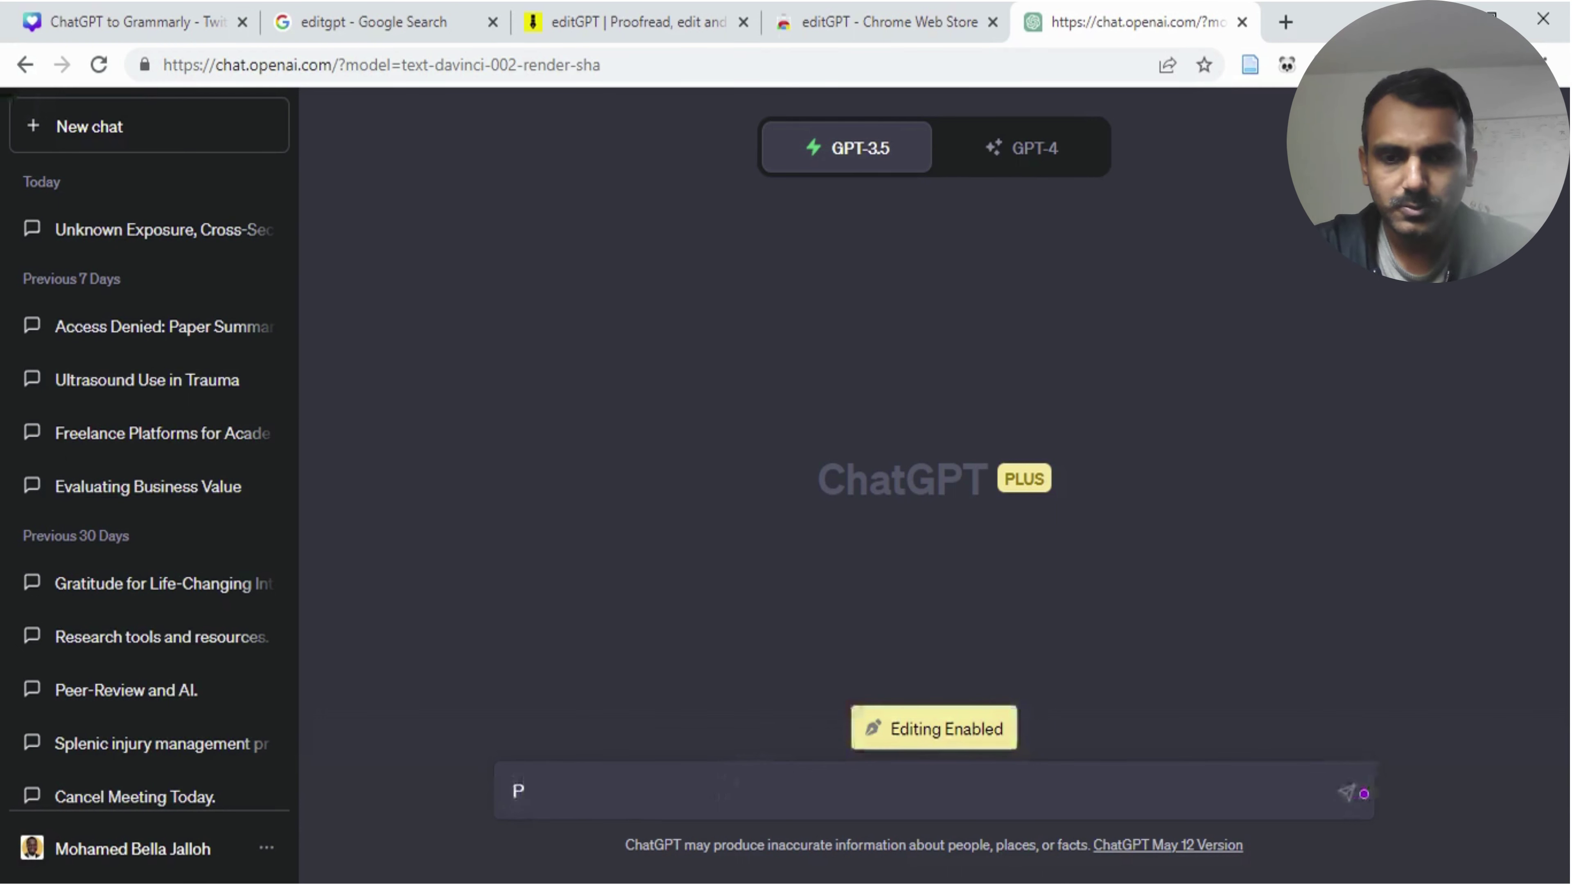
pyautogui.write('ro')
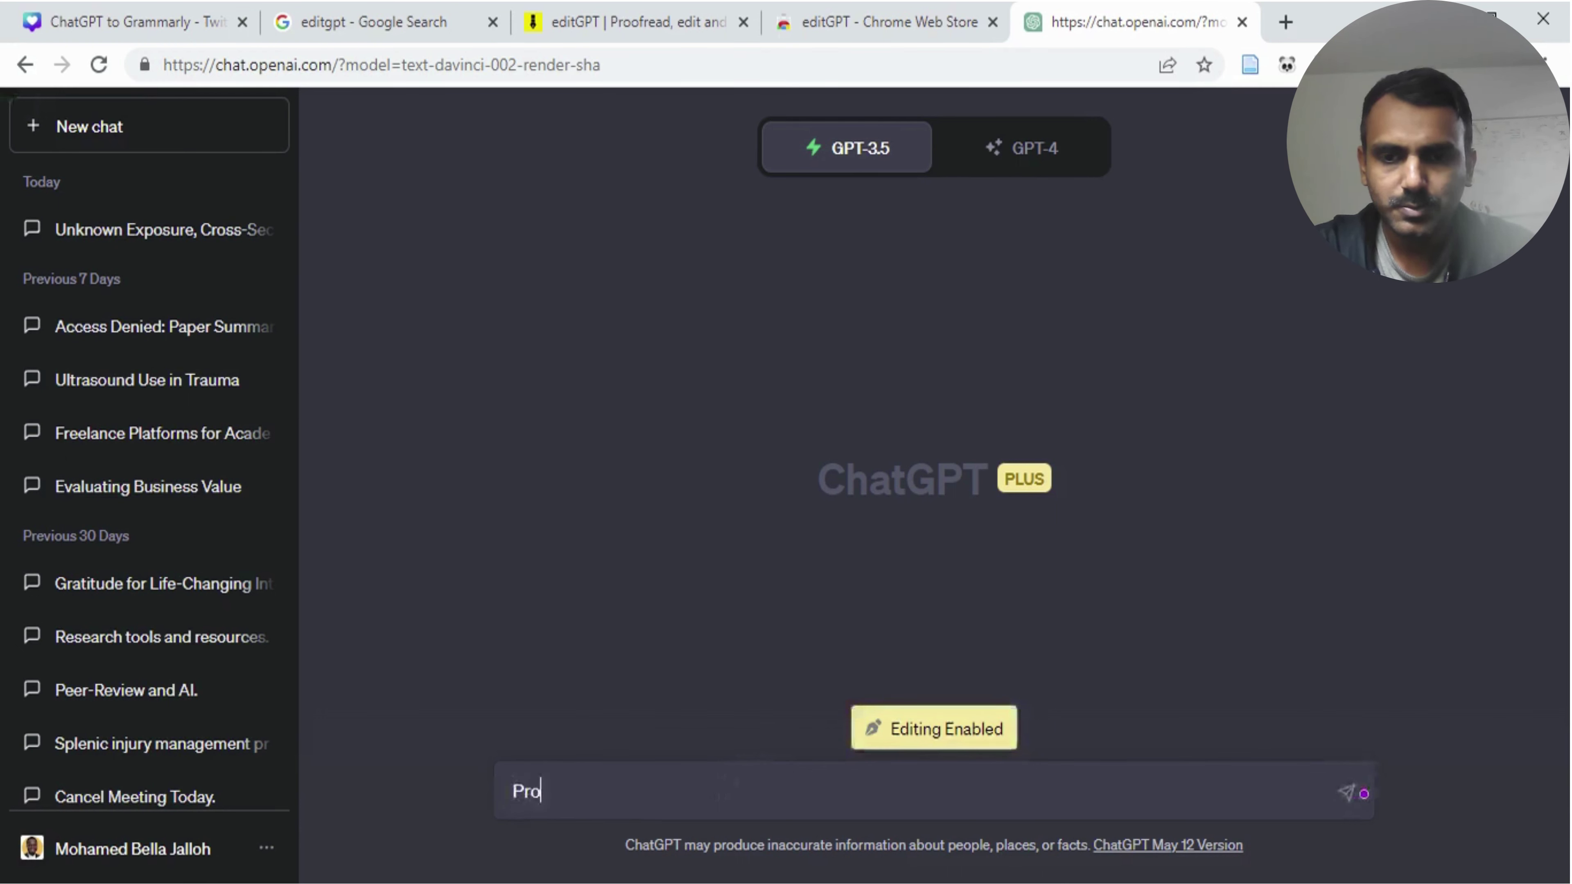
pyautogui.write('ofread this')
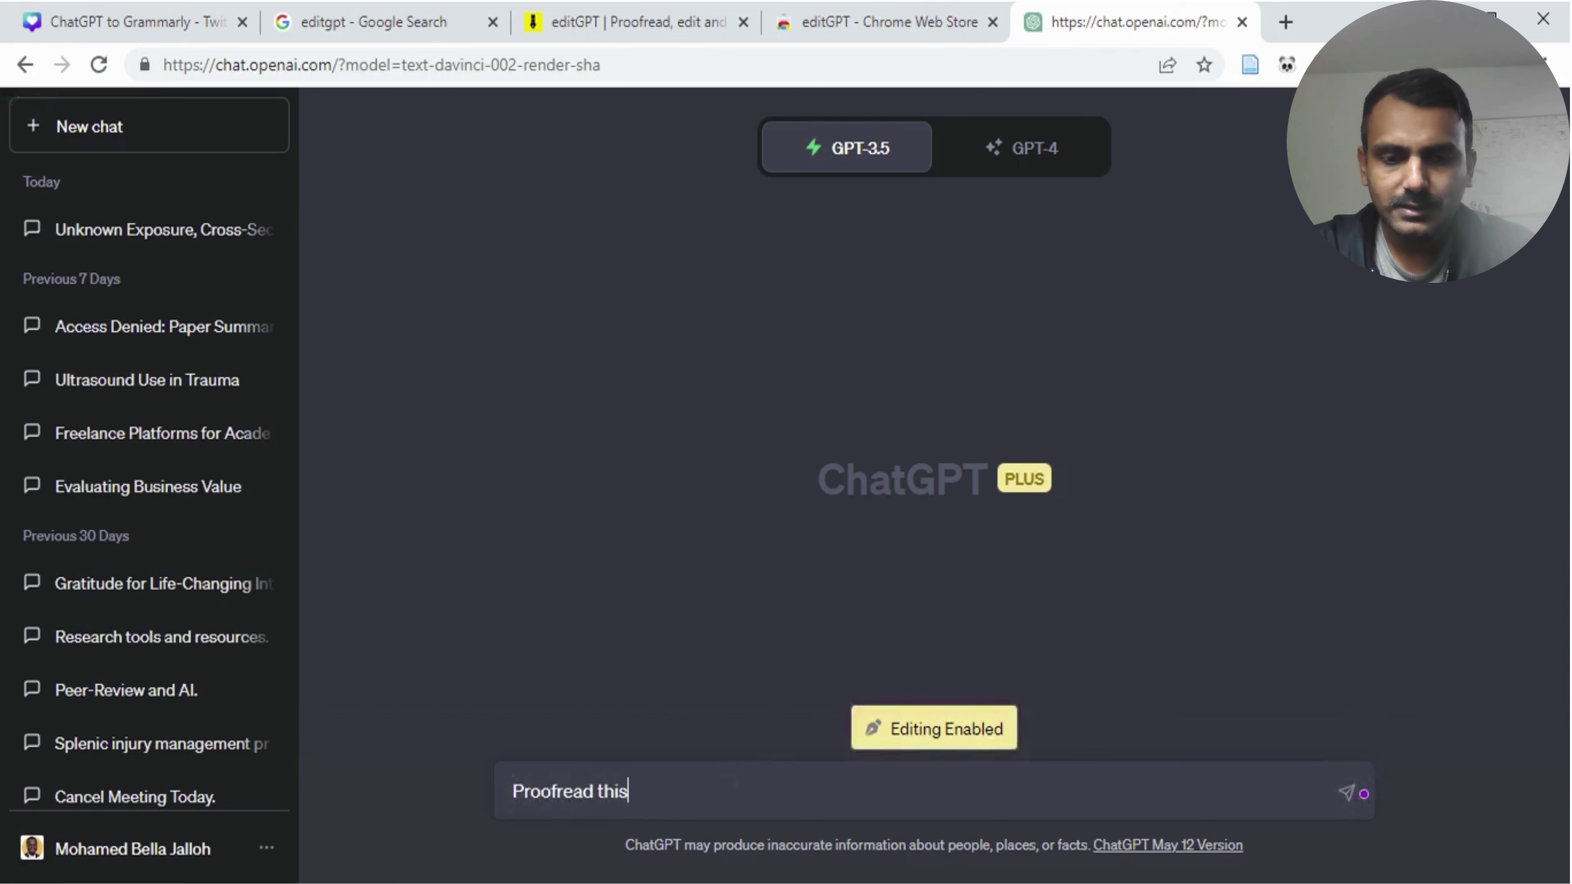
pyautogui.write(':')
pyautogui.write('The opportunity to join the team of researchers at the Mayo Clinic is an incredible one. While I have worked on several research projects, a recent one includes a systematic review and meta-analysis on the safety of the Covid-19 vaccines (Pfizer and Moderna) in pregnant patients. While the efficacy of the Covid-19 vaccines in pregnant patients has been determined, concerns about the safety can still limit the recommendation and acceptance of it, among doctors and patients respectively. However, my co-authors and I demonstrated the significant safety of the vaccines and recommended their use in pregnant patients.')
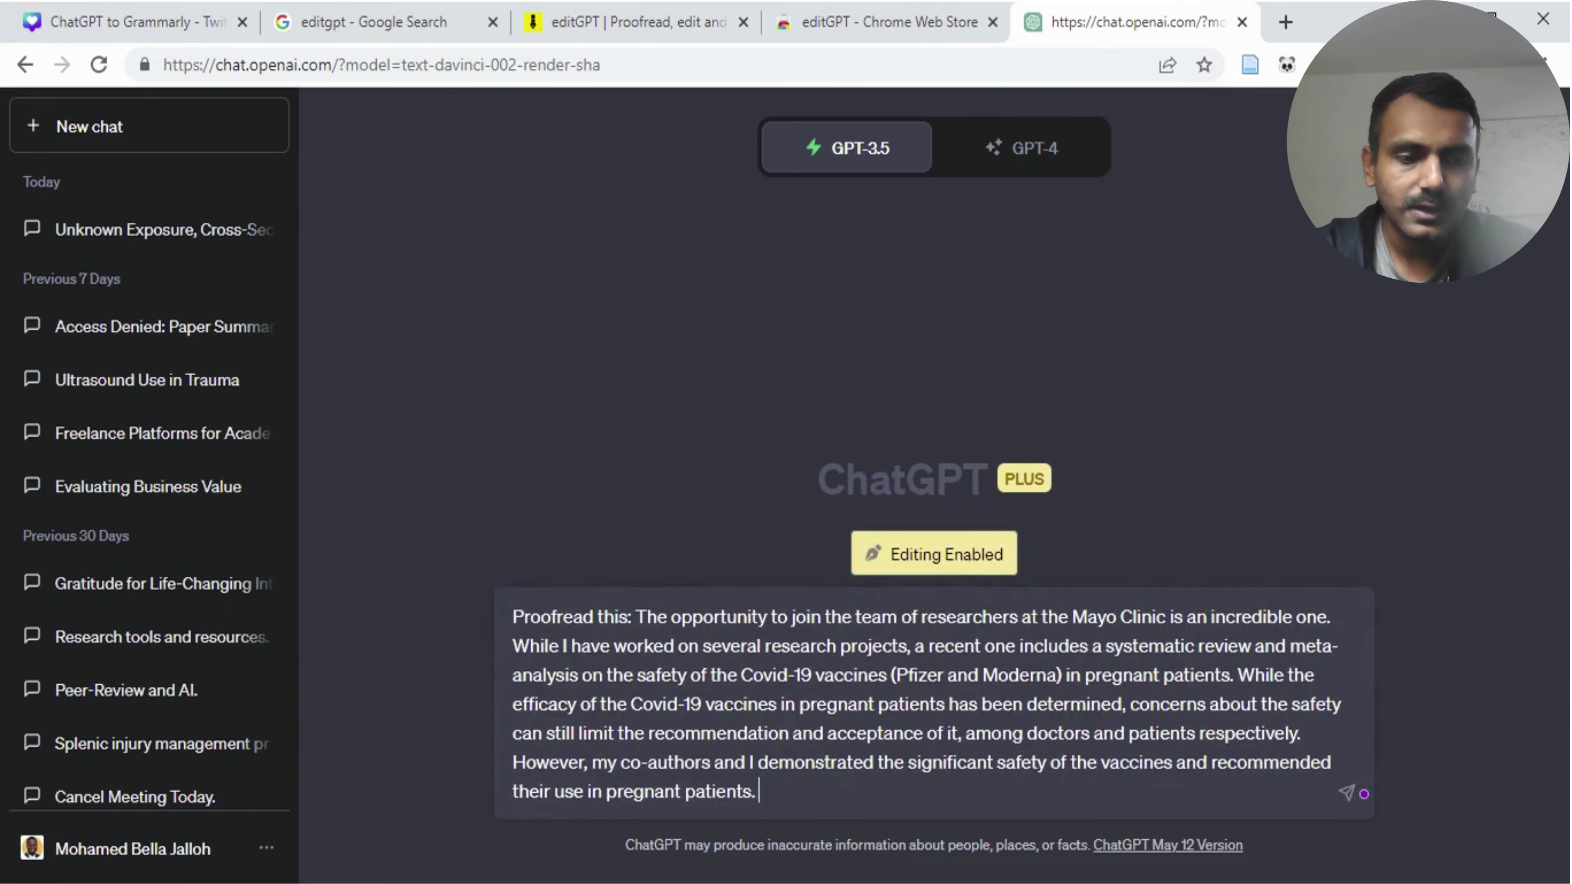
pyautogui.press('Return')
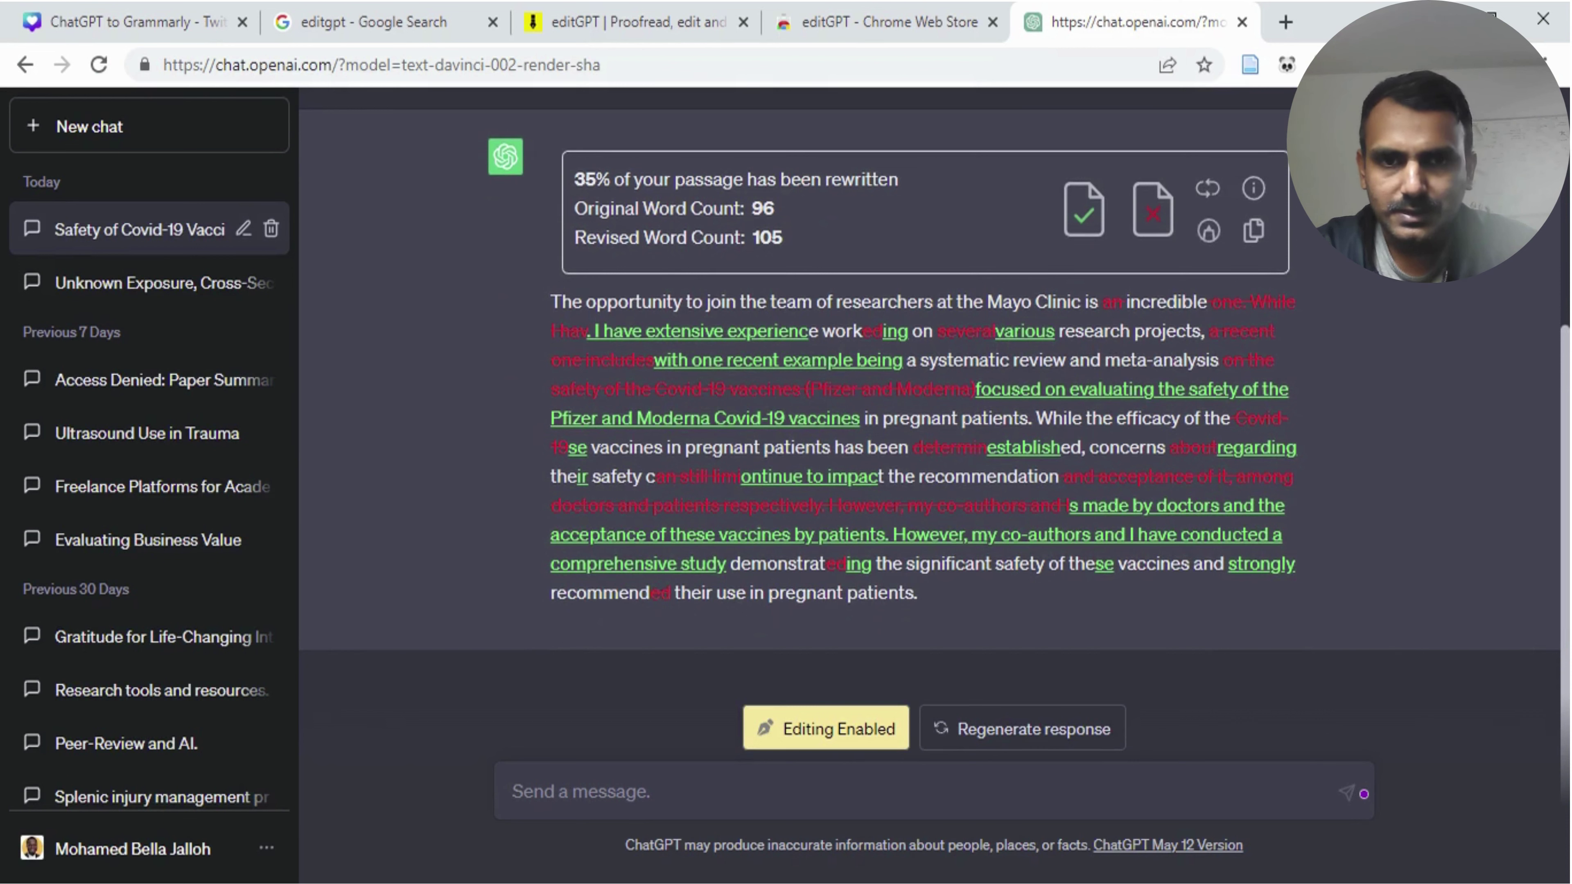
# - Compare the 35% rewritten tracked-changes reply with the original 'Proofread this:' message
pyautogui.moveTo(551, 302); pyautogui.dragTo(671, 361)
pyautogui.click(671, 360)
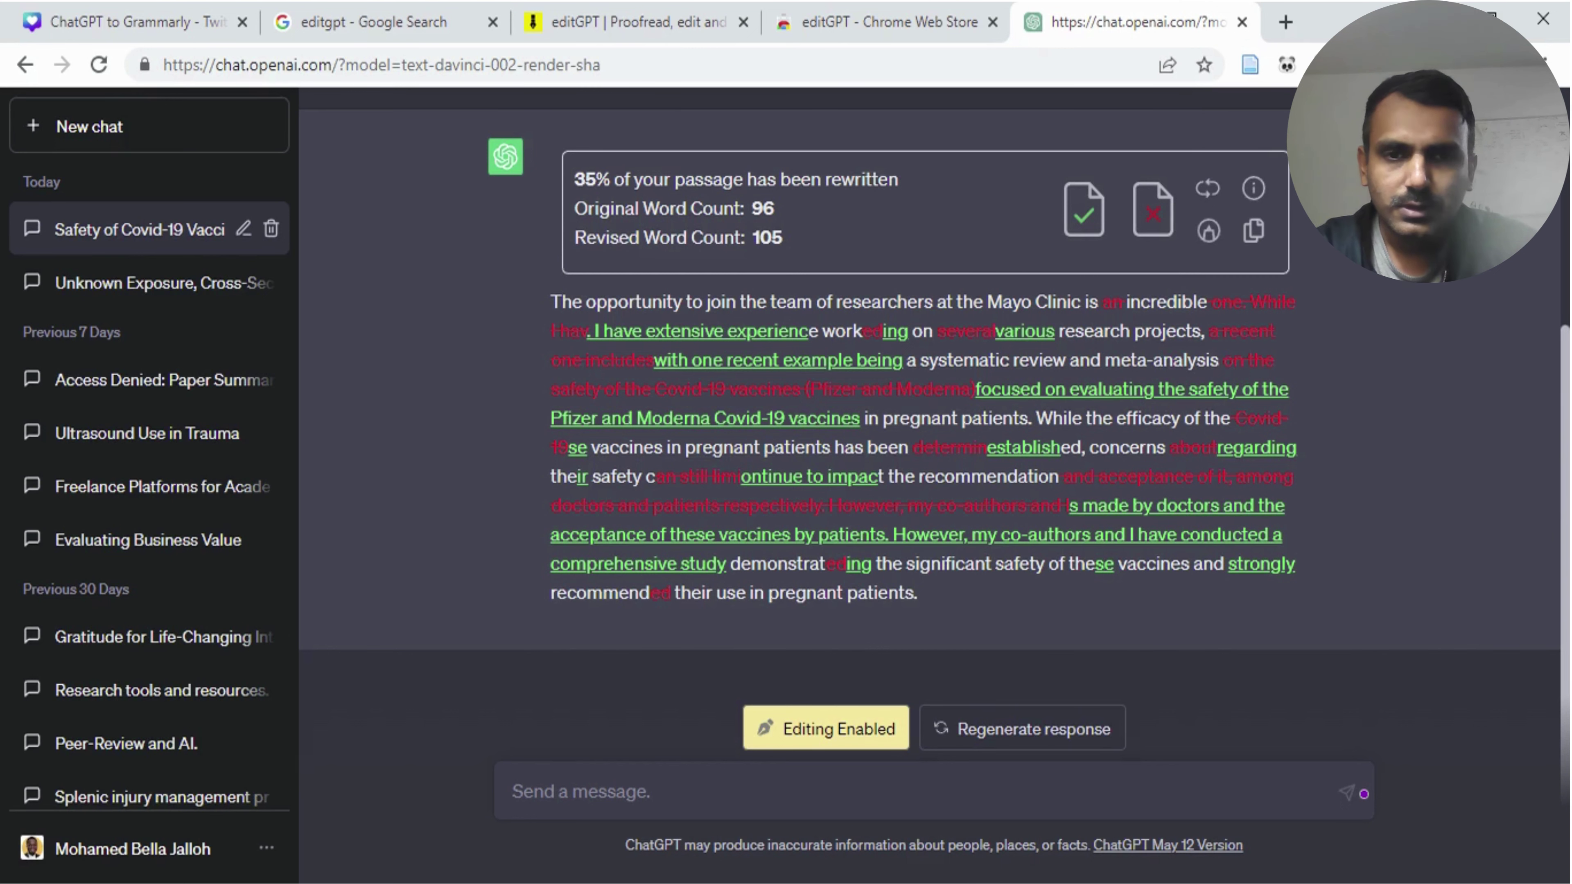
pyautogui.scroll(1, 928, 408)
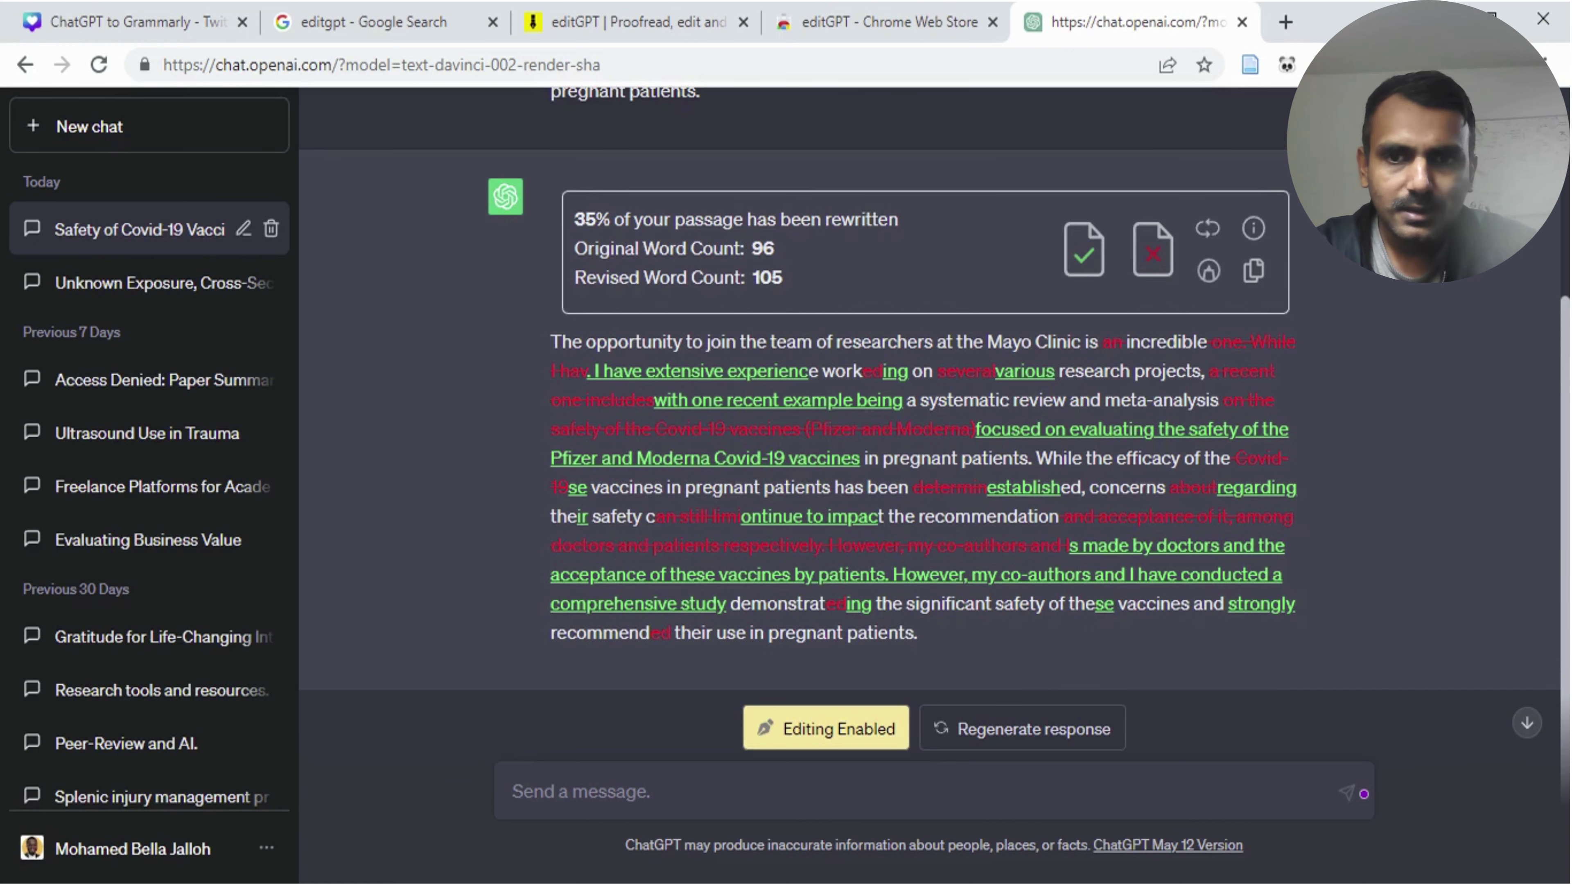
pyautogui.scroll(5, 929, 409)
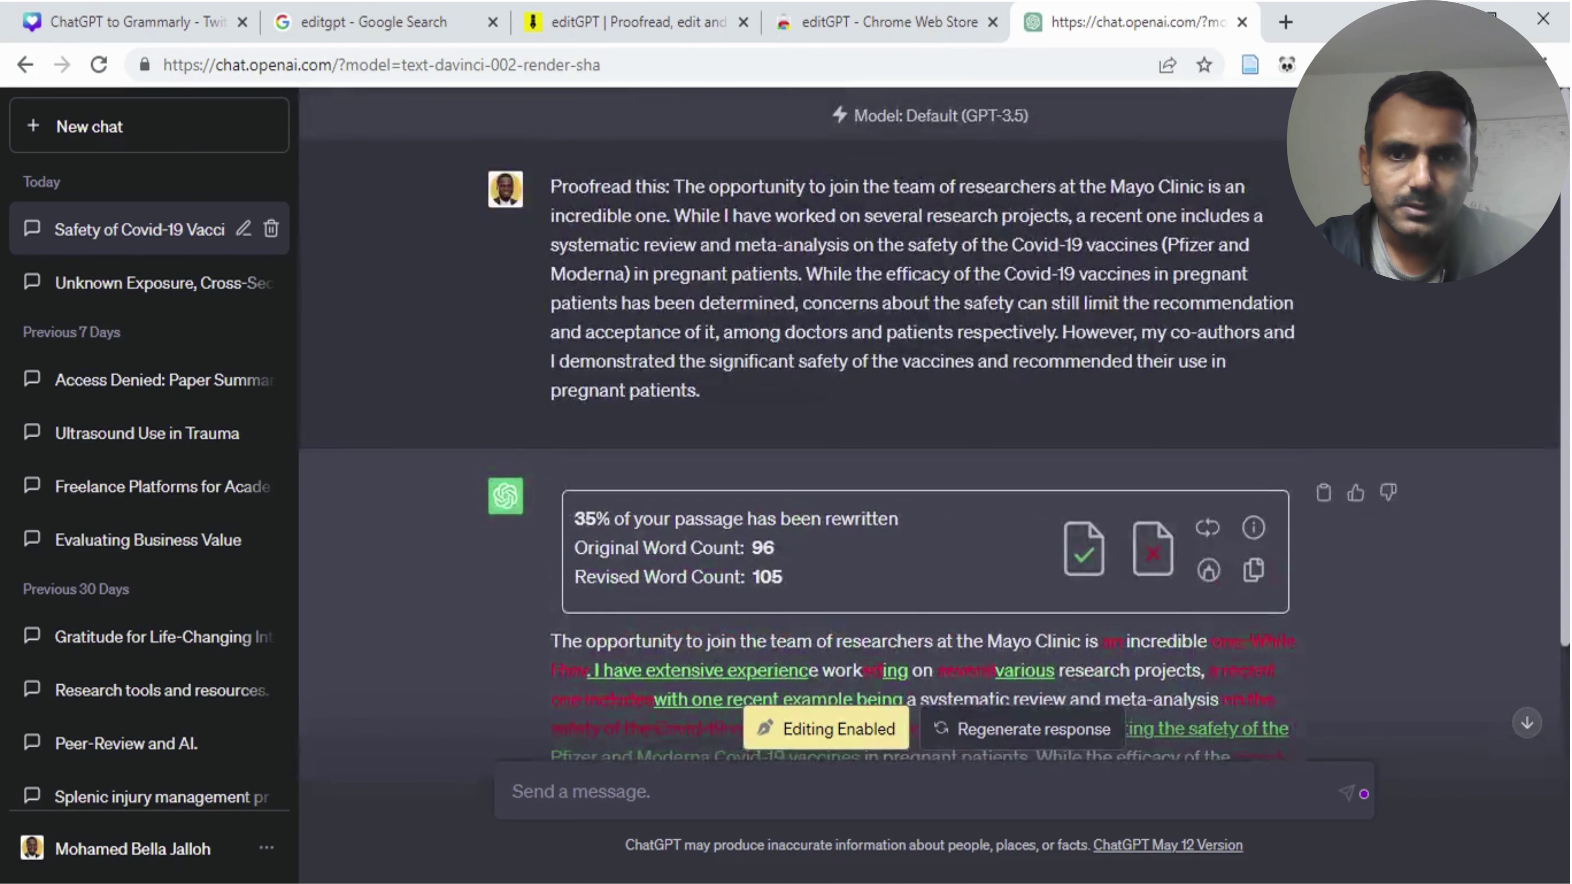
pyautogui.scroll(-2, 929, 424)
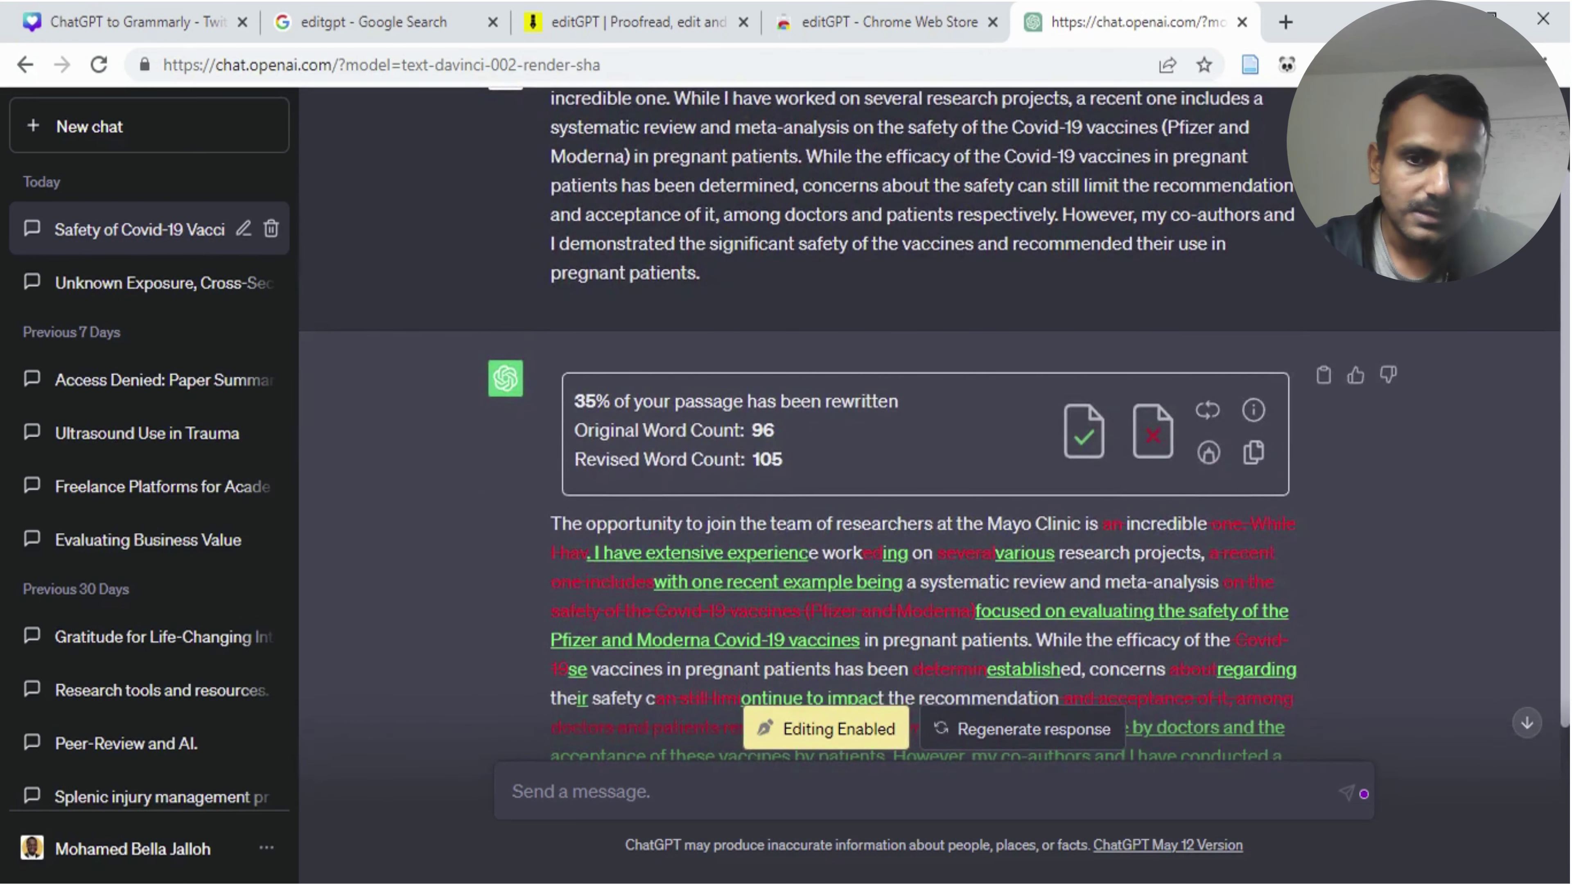
pyautogui.scroll(2, 929, 424)
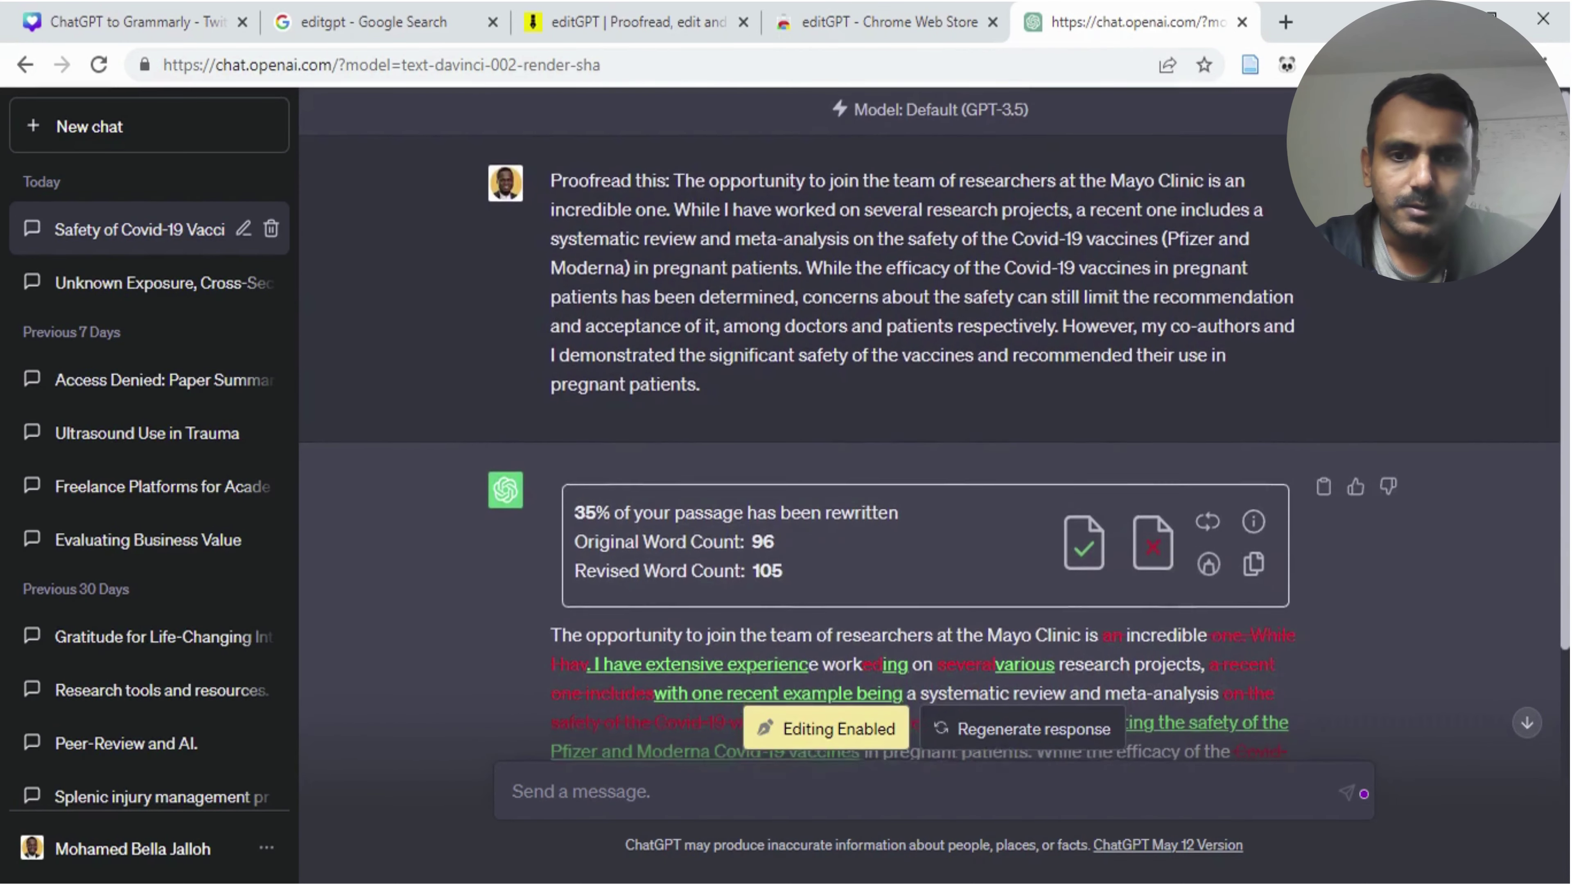
pyautogui.scroll(-2, 928, 424)
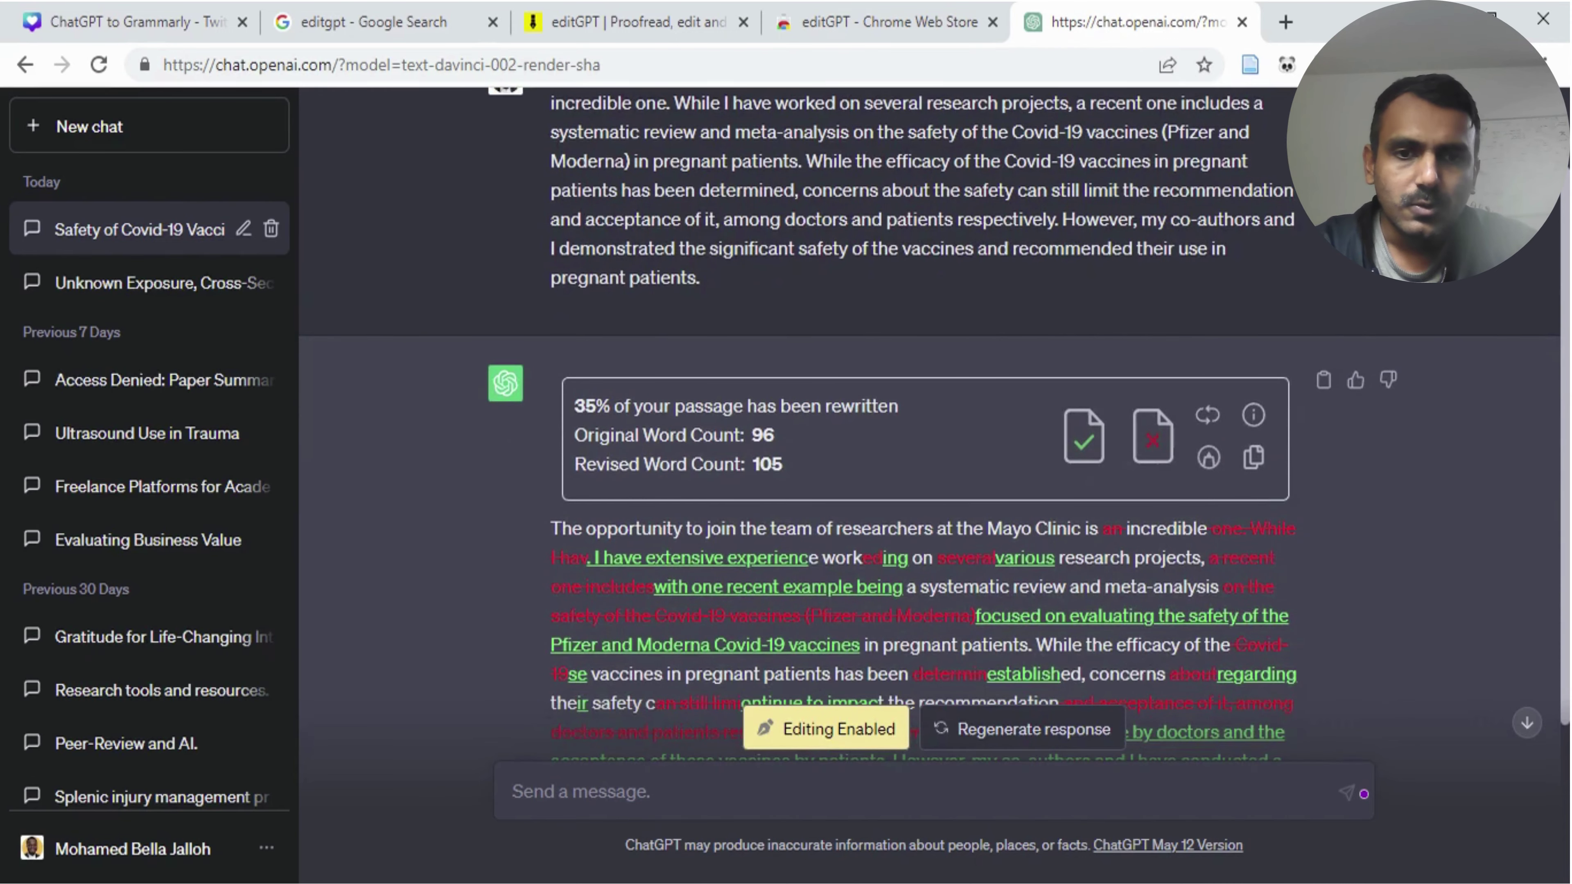
# - Accept edits in the opening sentences and reject those from 'While the efficacy' to 'respectively'
pyautogui.moveTo(550, 528); pyautogui.dragTo(1031, 646)
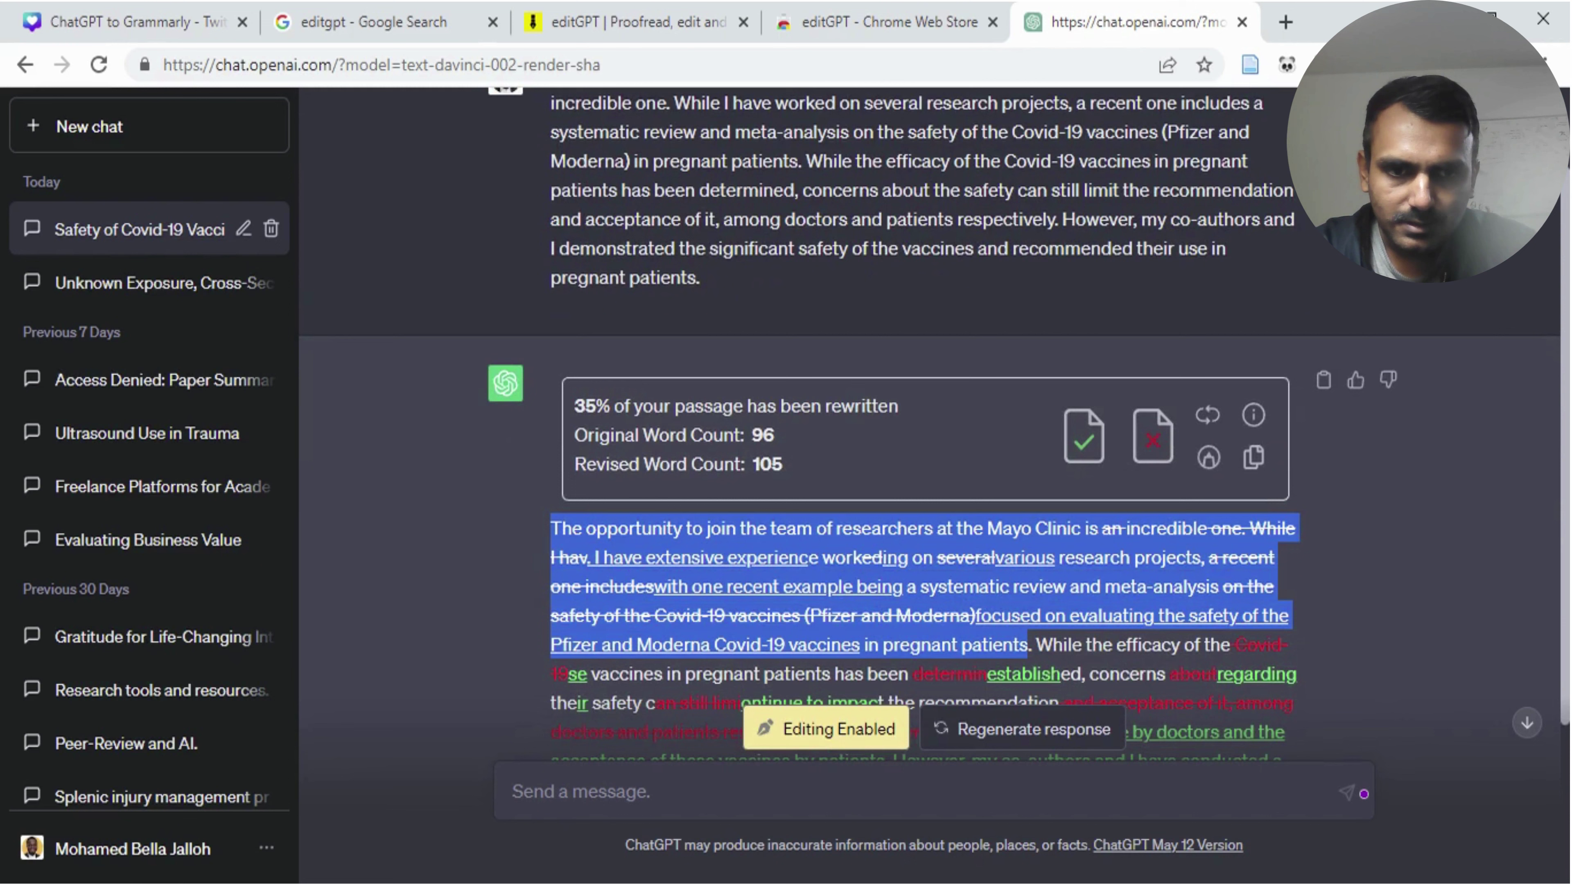
pyautogui.click(1085, 436)
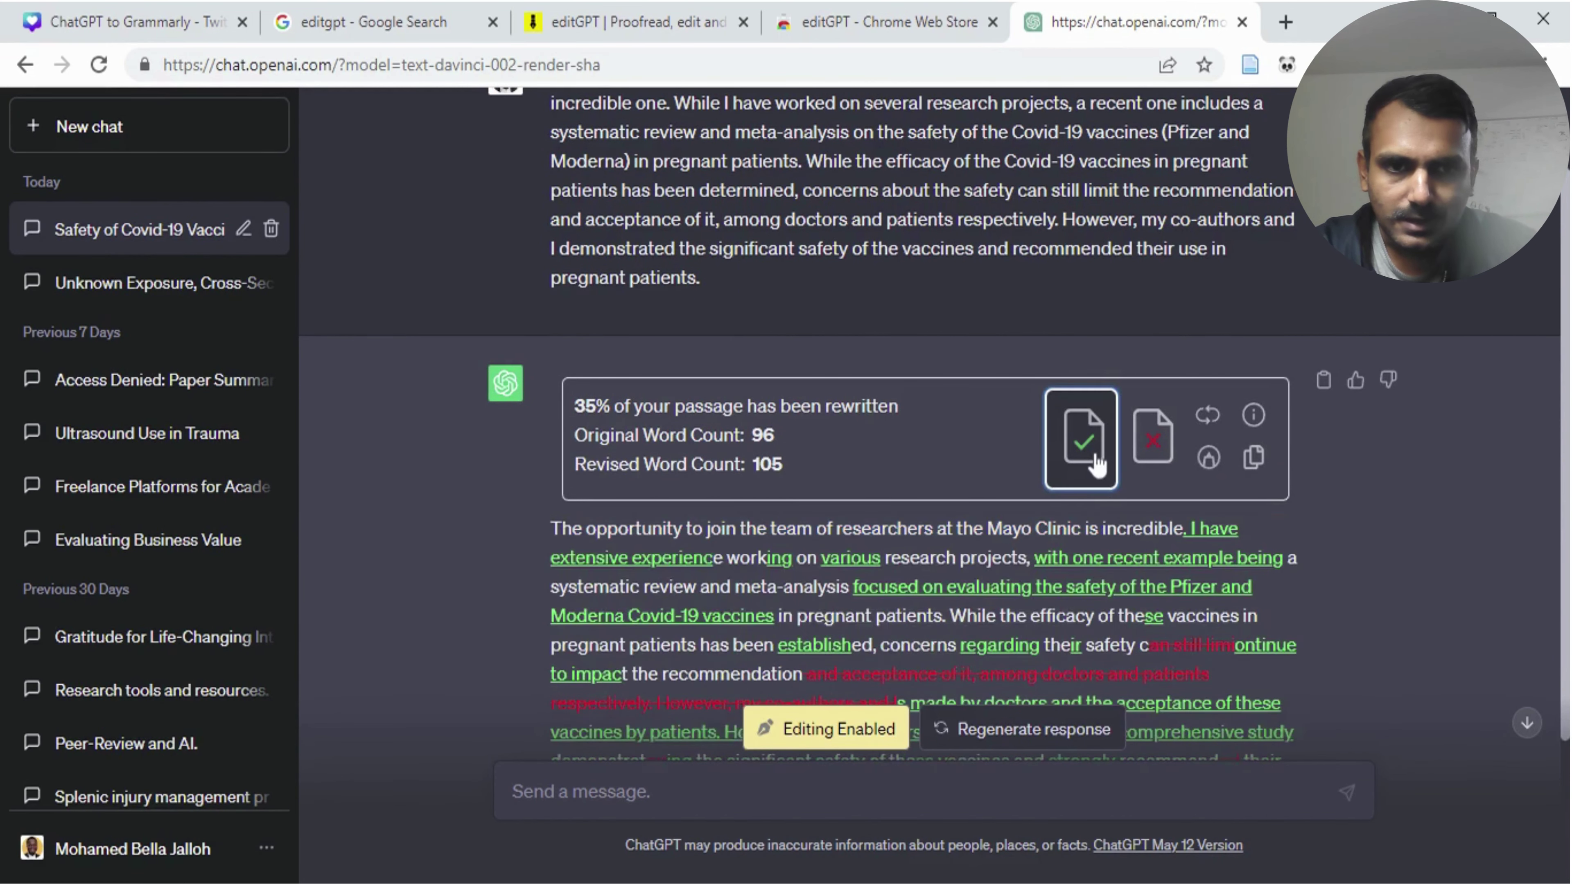
pyautogui.scroll(-2, 1085, 436)
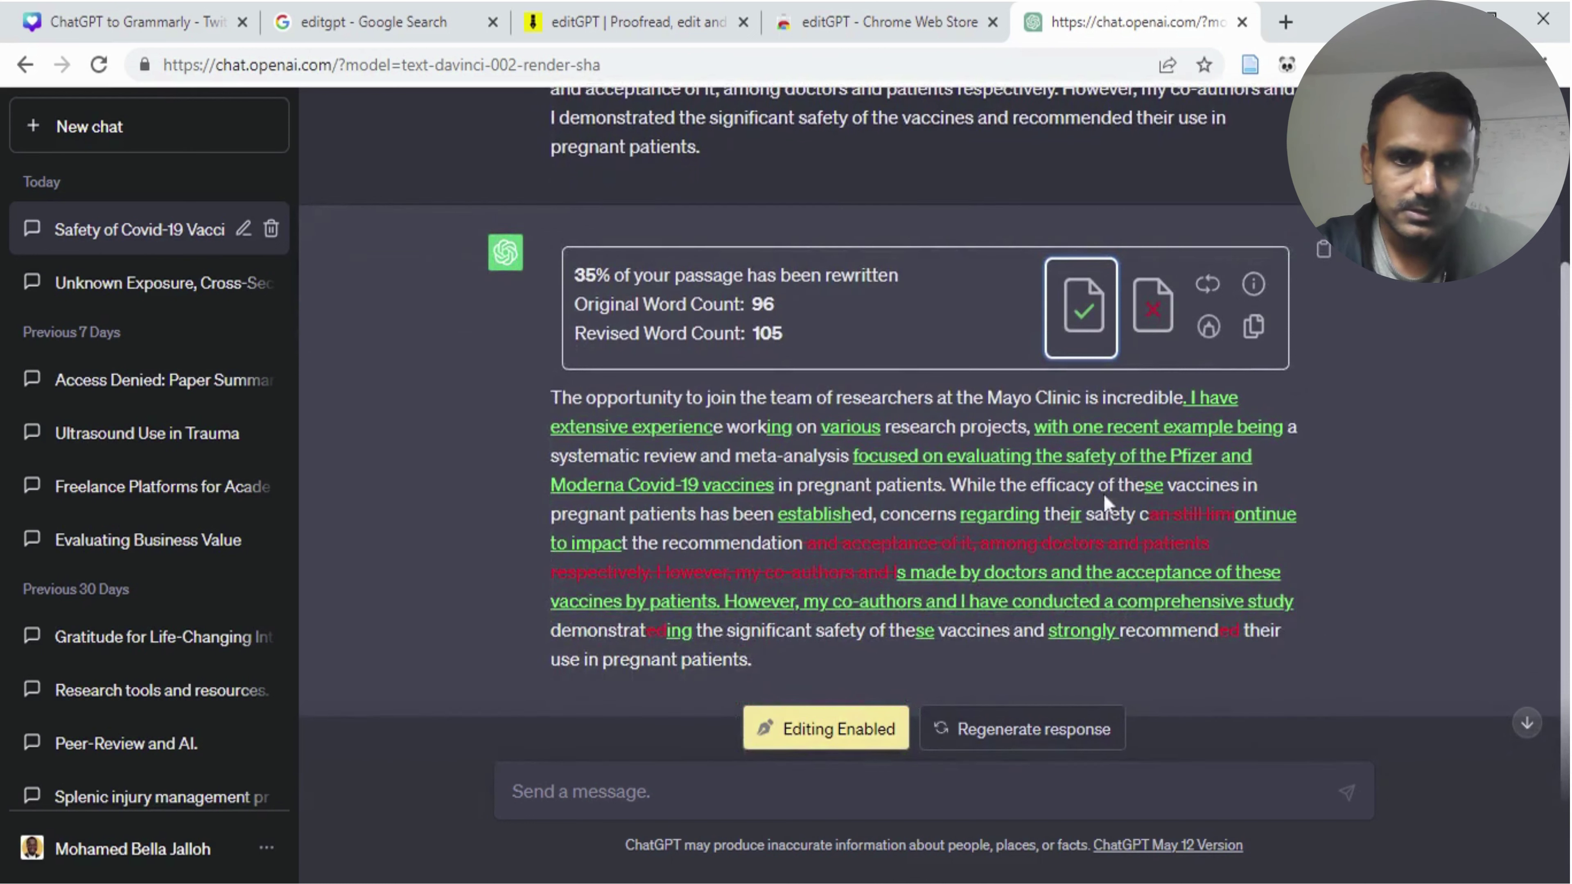
pyautogui.moveTo(951, 484); pyautogui.dragTo(655, 572)
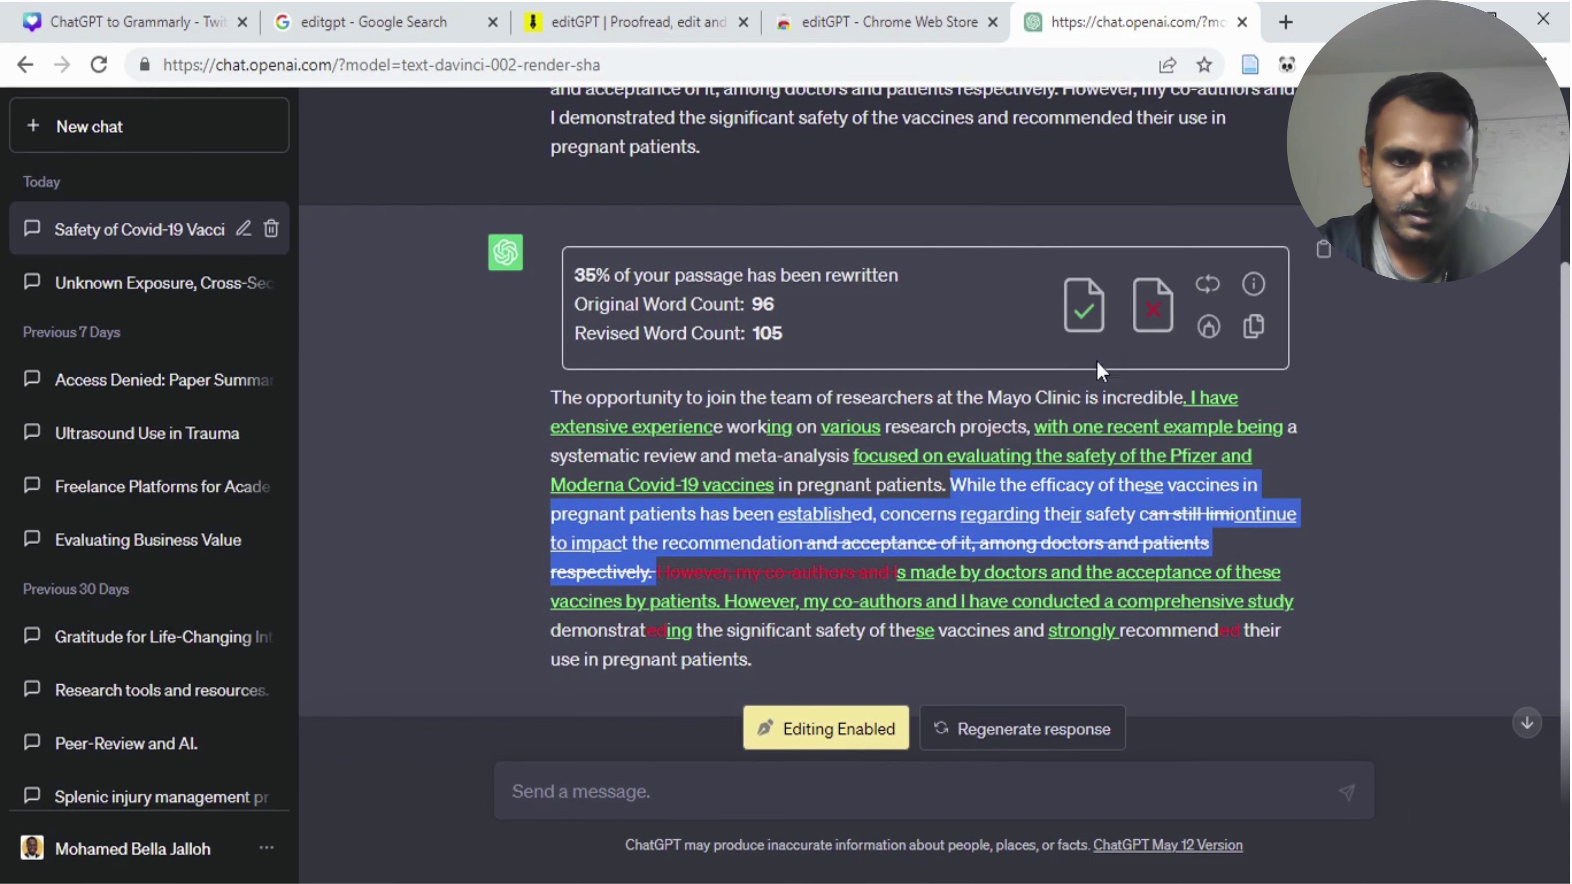
pyautogui.click(1144, 335)
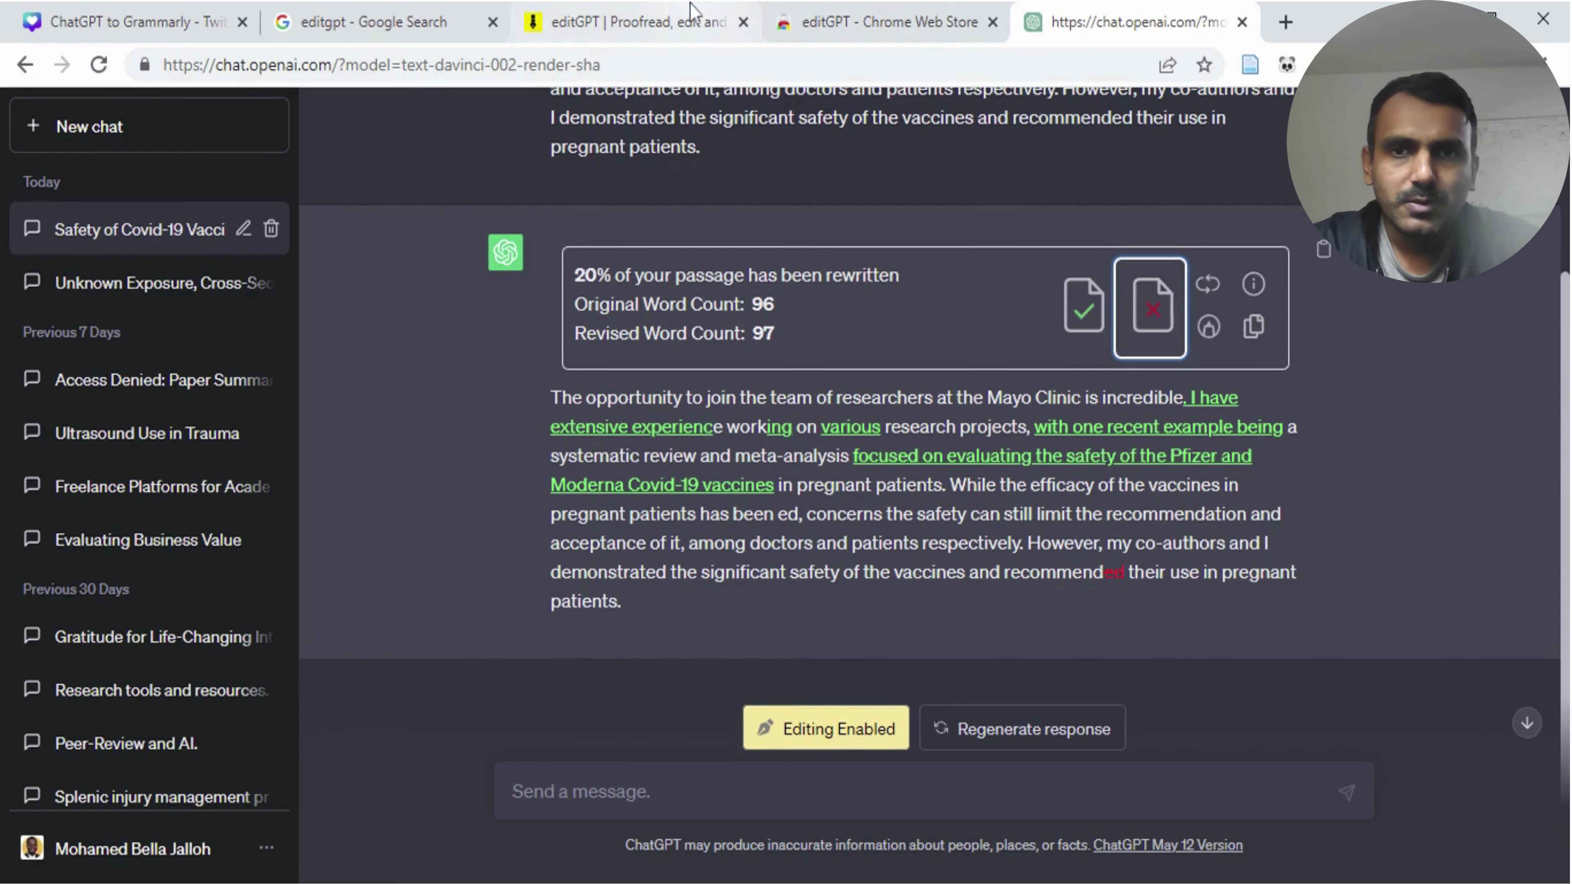
# - Browse the editGPT homepage's Example Prompts, including Proofread Your Essay, then return to the top
pyautogui.click(700, 16)
pyautogui.scroll(-15, 829, 648)
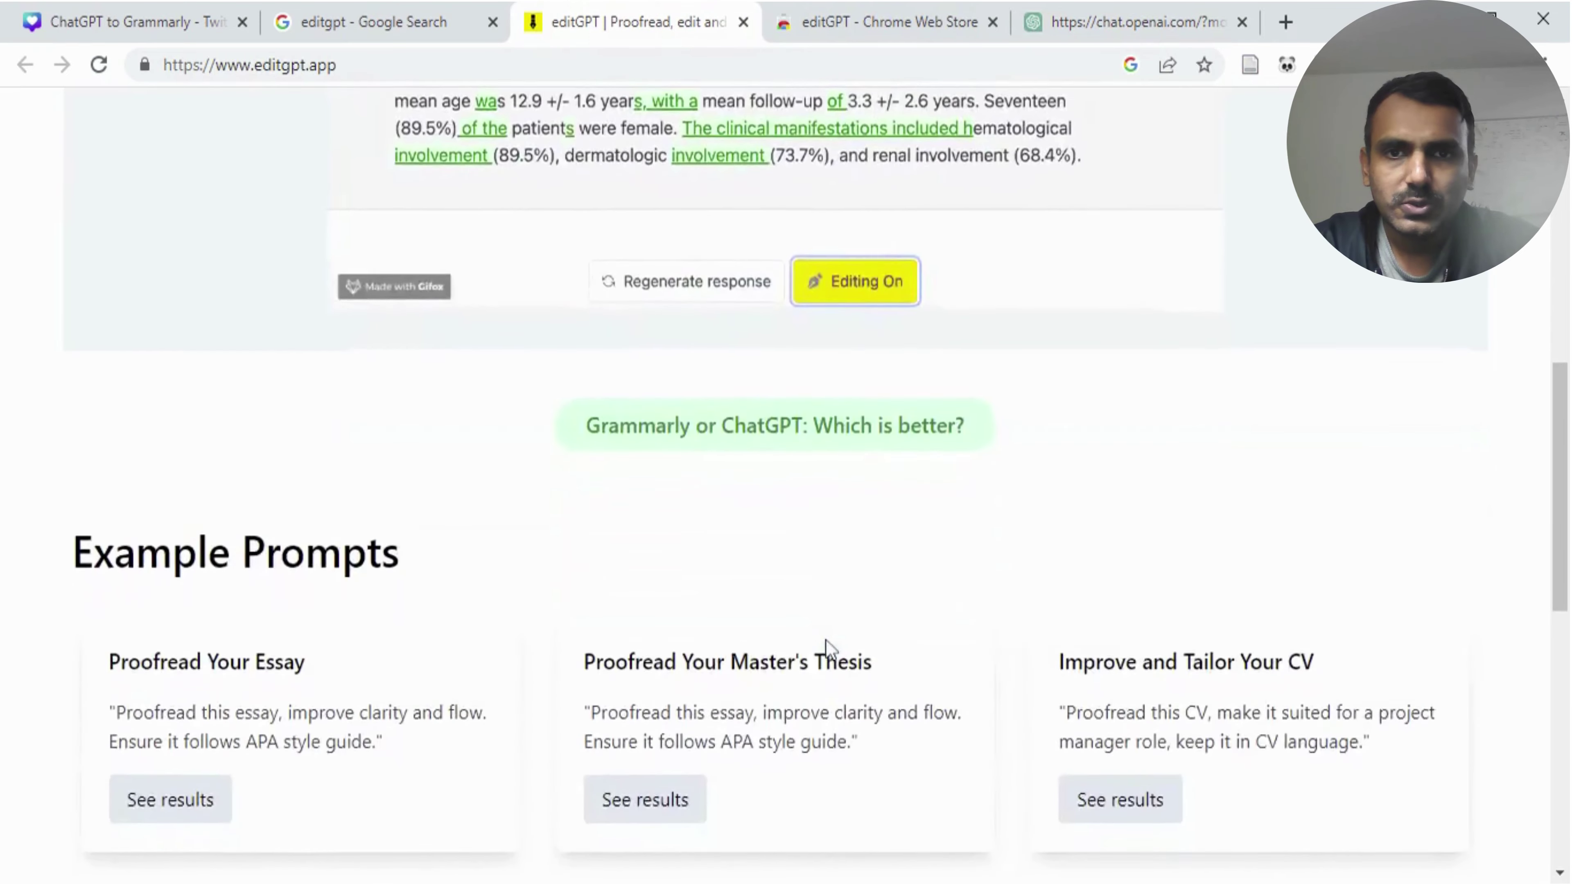
pyautogui.scroll(5, 829, 648)
pyautogui.scroll(-1, 828, 478)
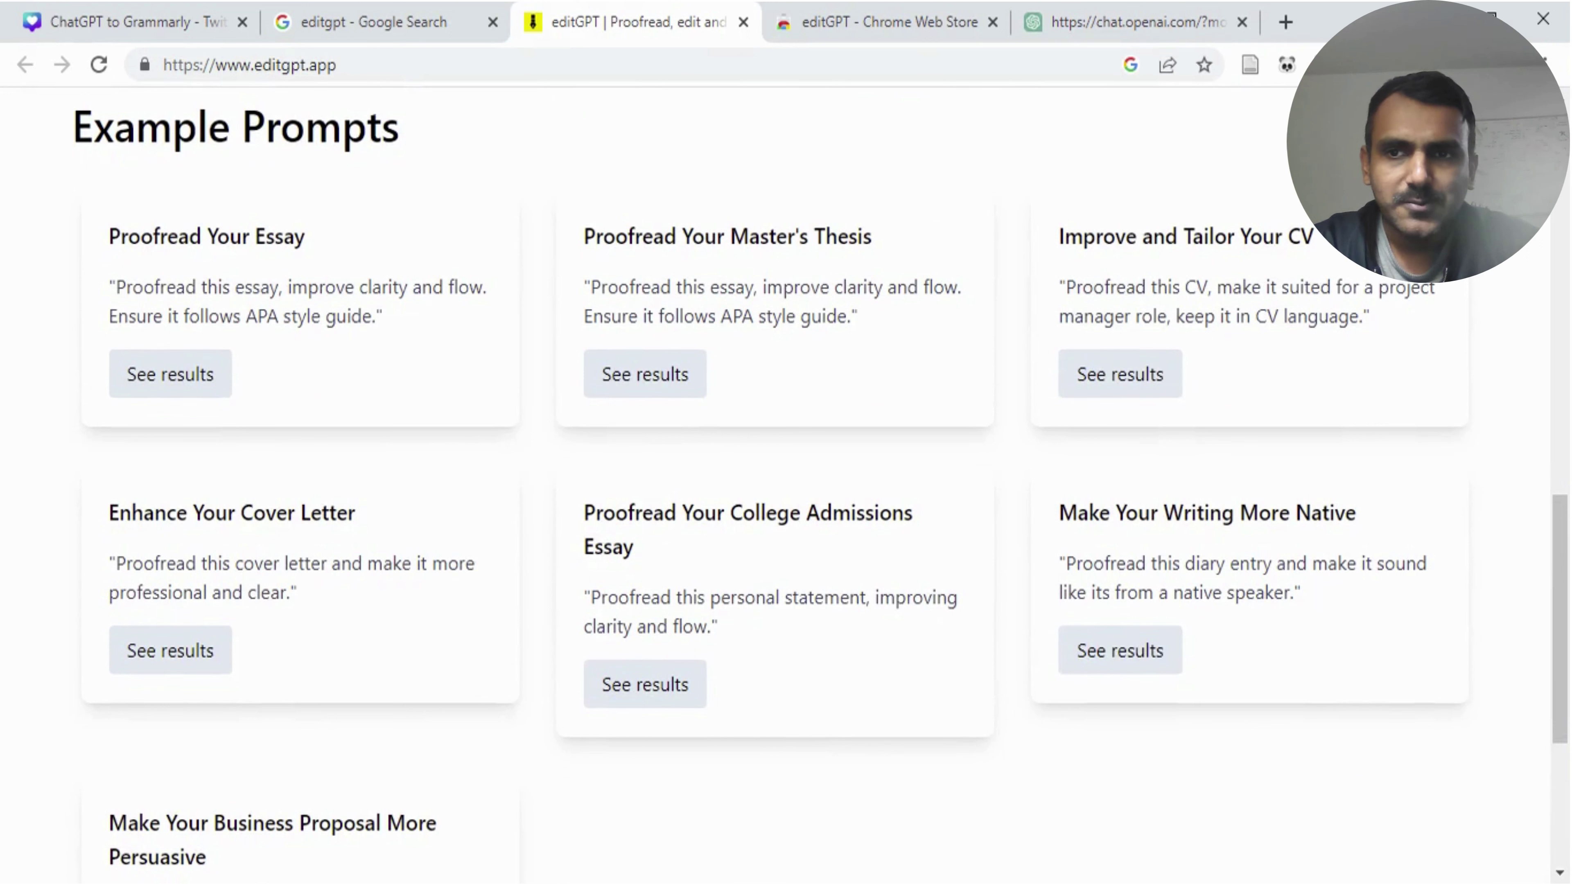
pyautogui.moveTo(109, 237); pyautogui.dragTo(315, 240)
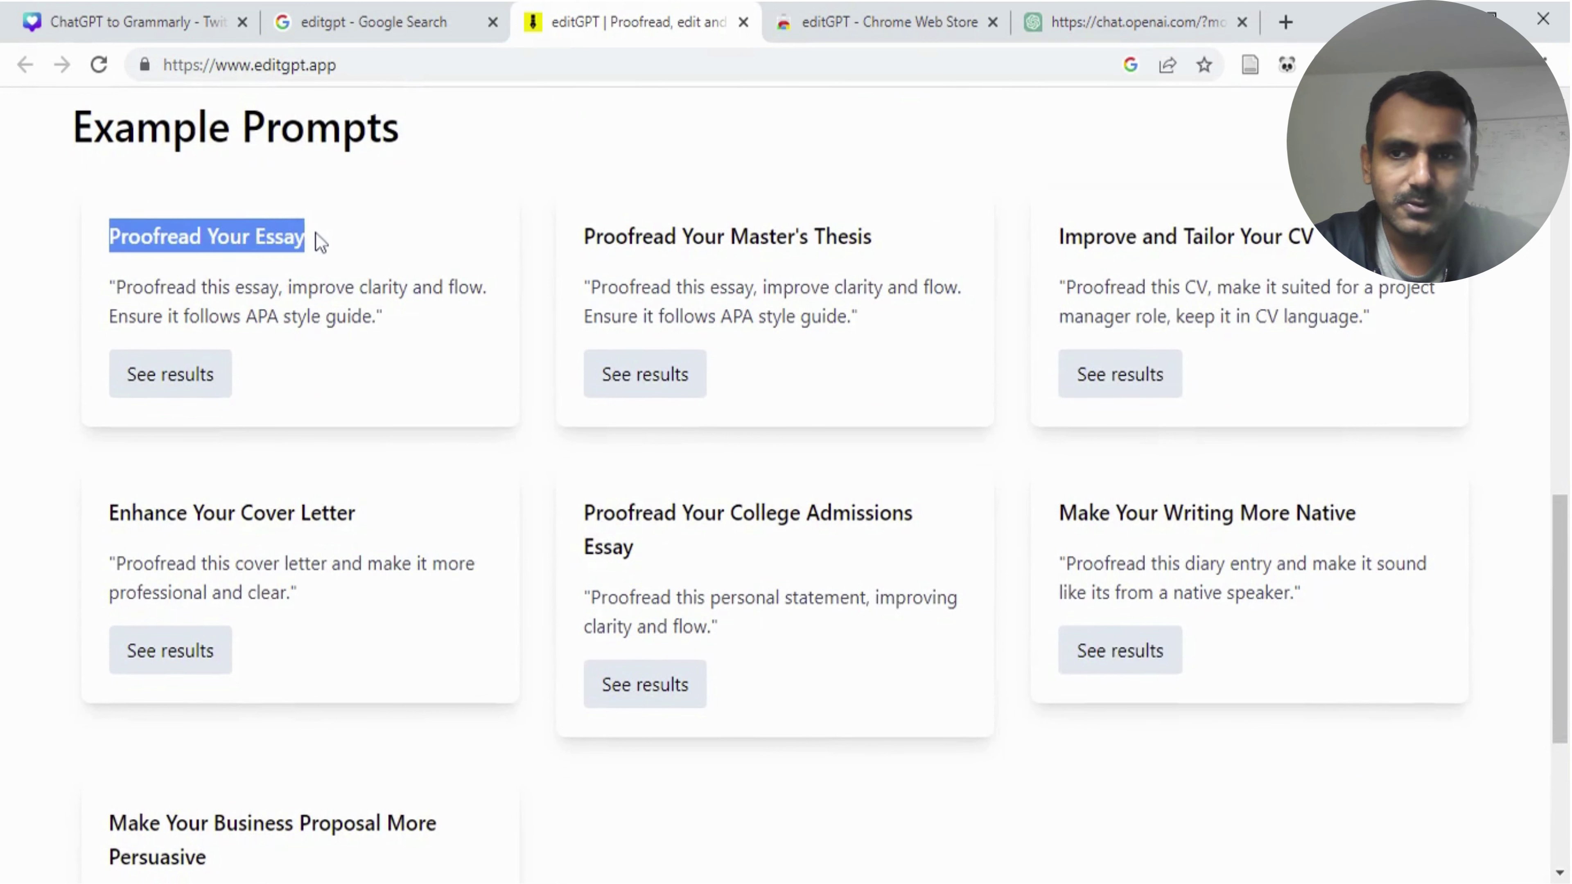
pyautogui.click(884, 249)
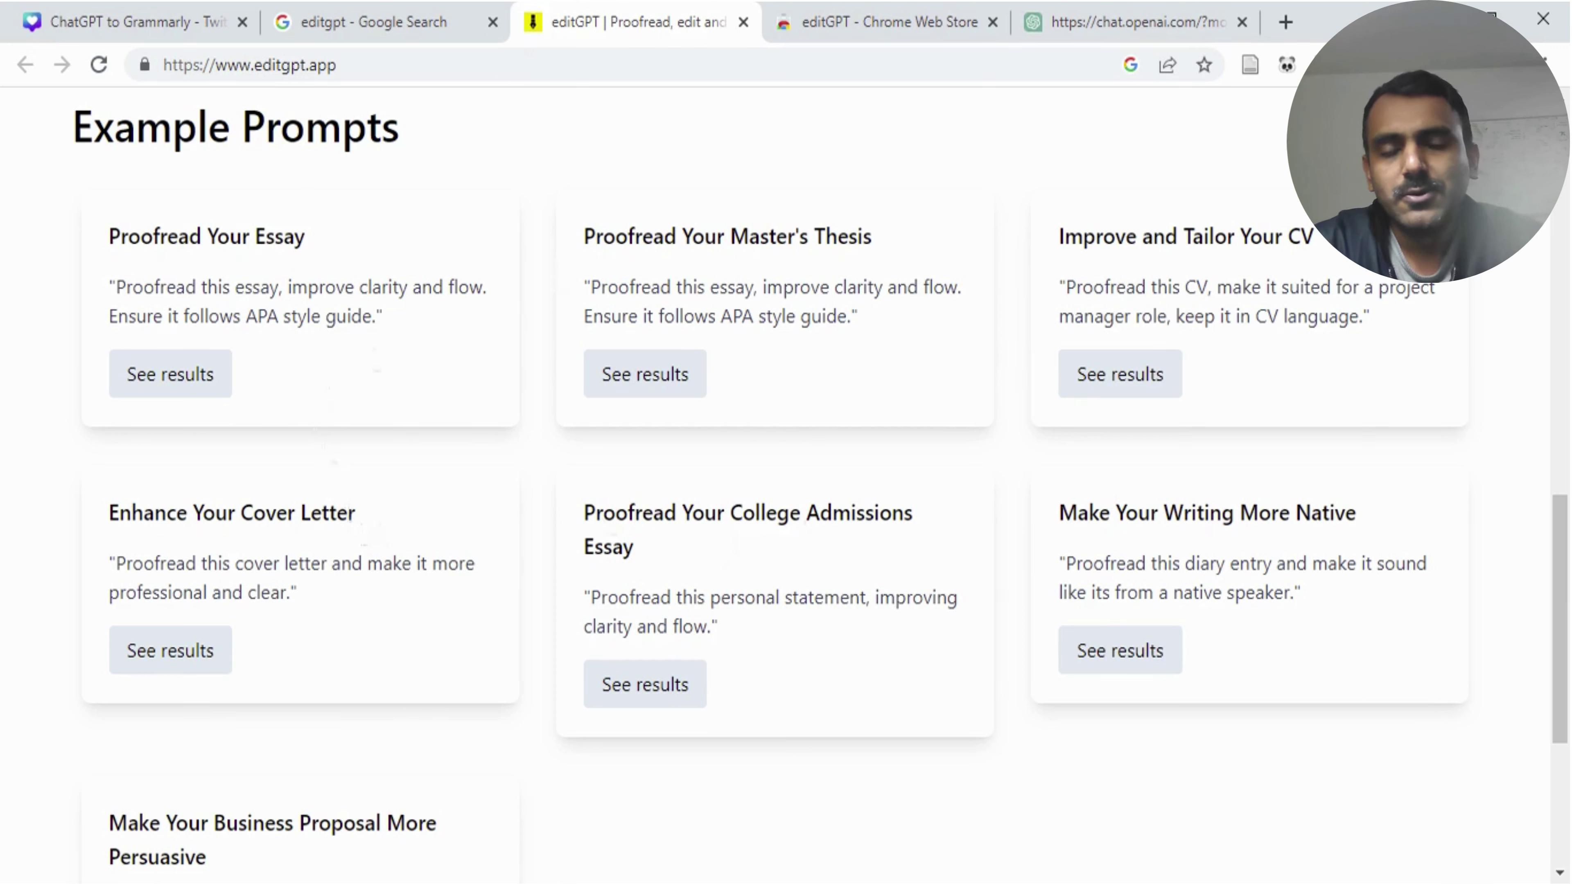
pyautogui.press('Home')
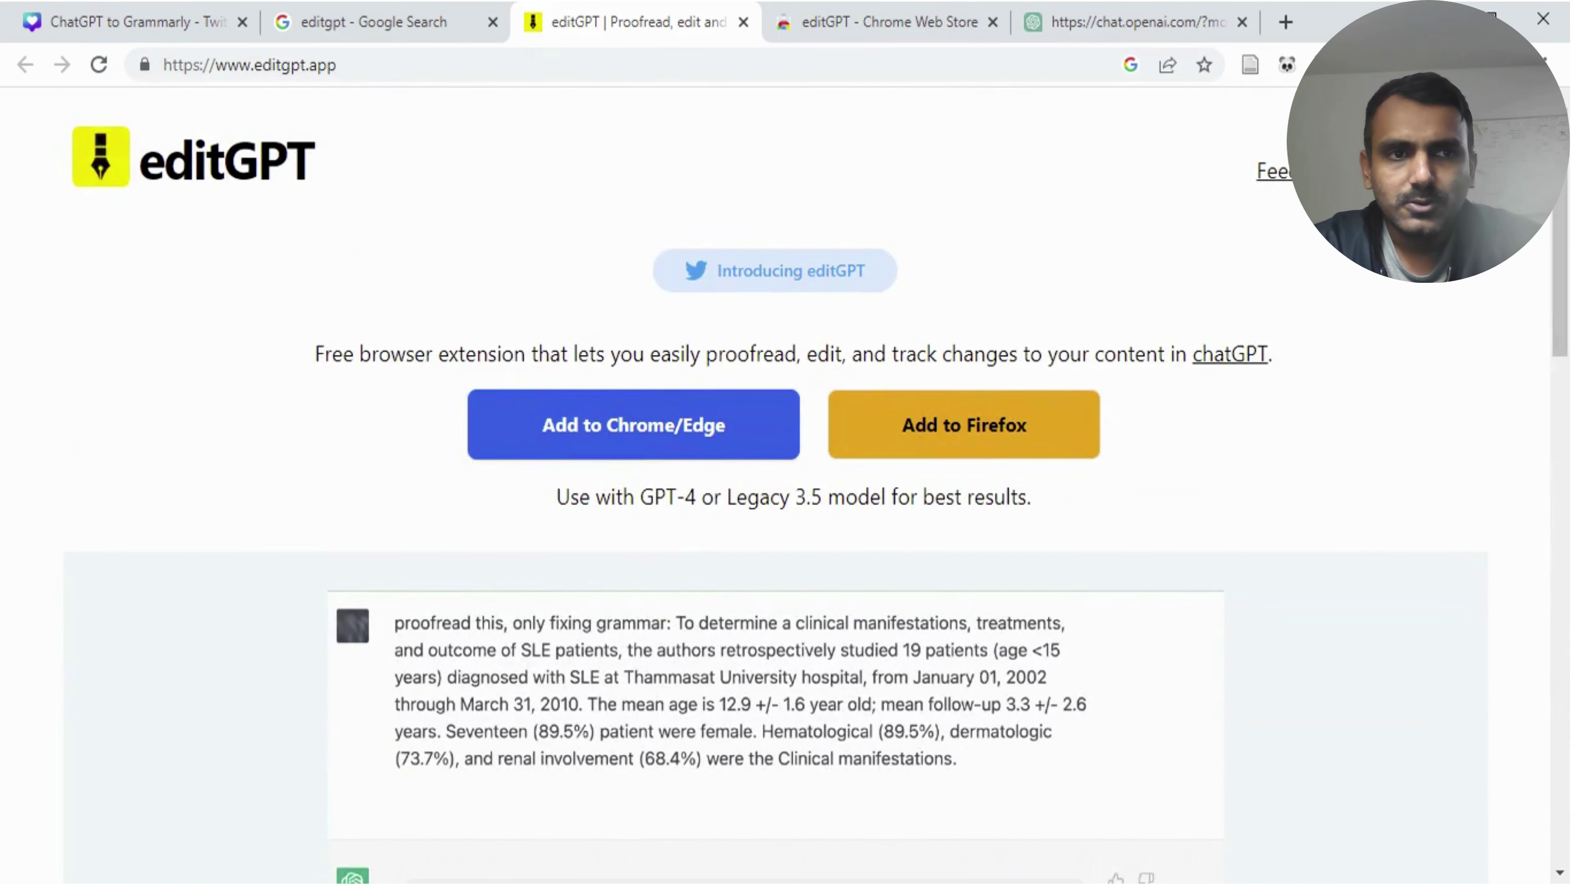
# - Open How to use editGPT and scroll to its prompts, highlighting 'Rewrite this' and prompt 5
pyautogui.click(1261, 186)
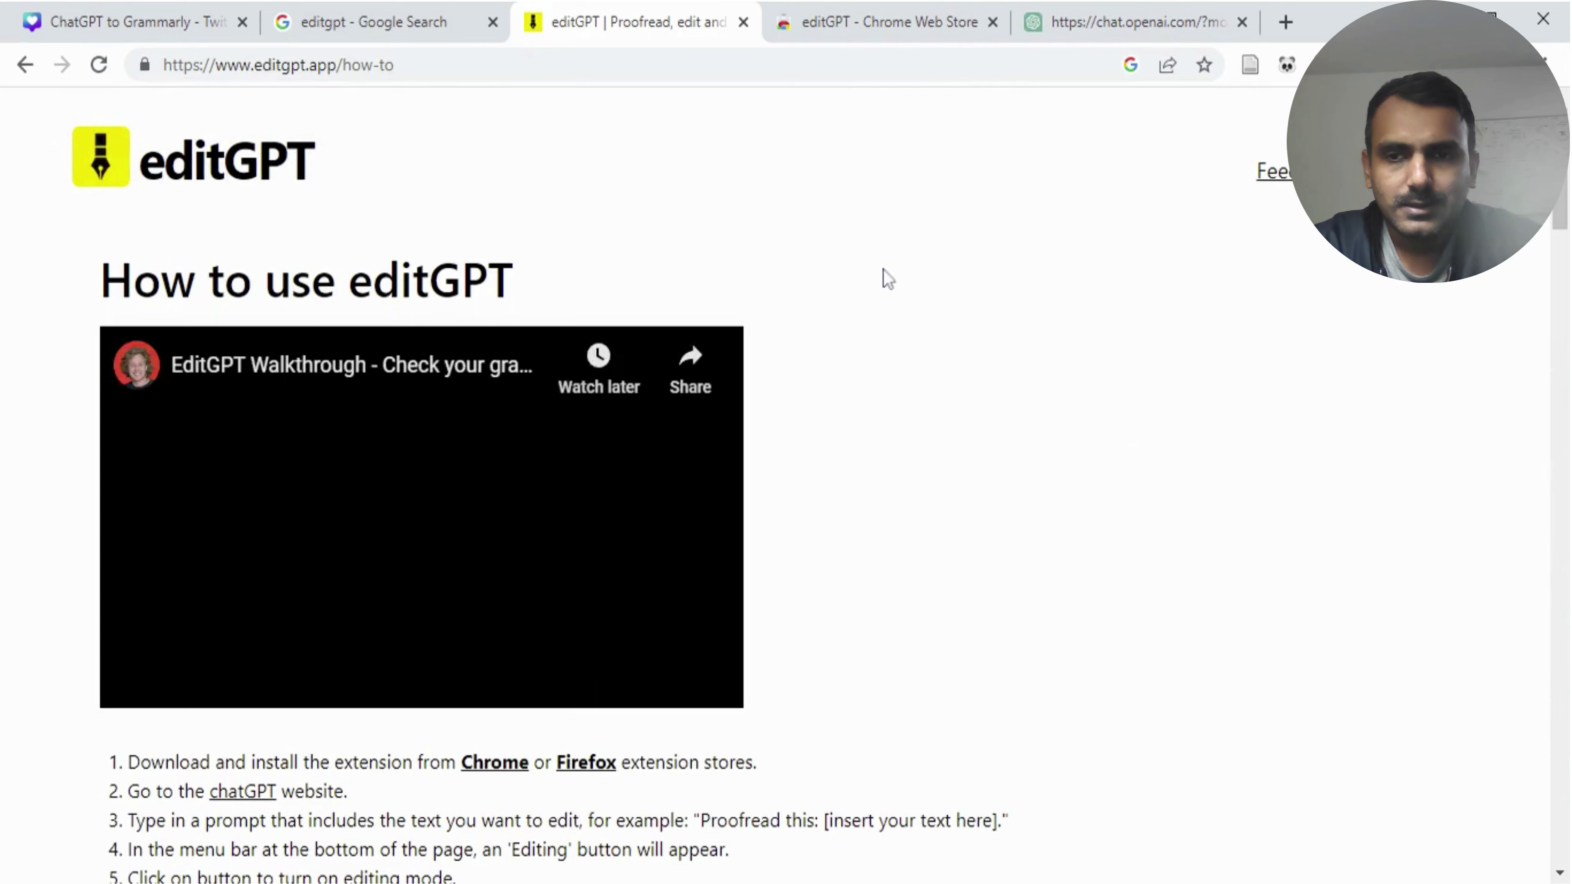
pyautogui.scroll(-8, 886, 276)
pyautogui.scroll(-8, 883, 270)
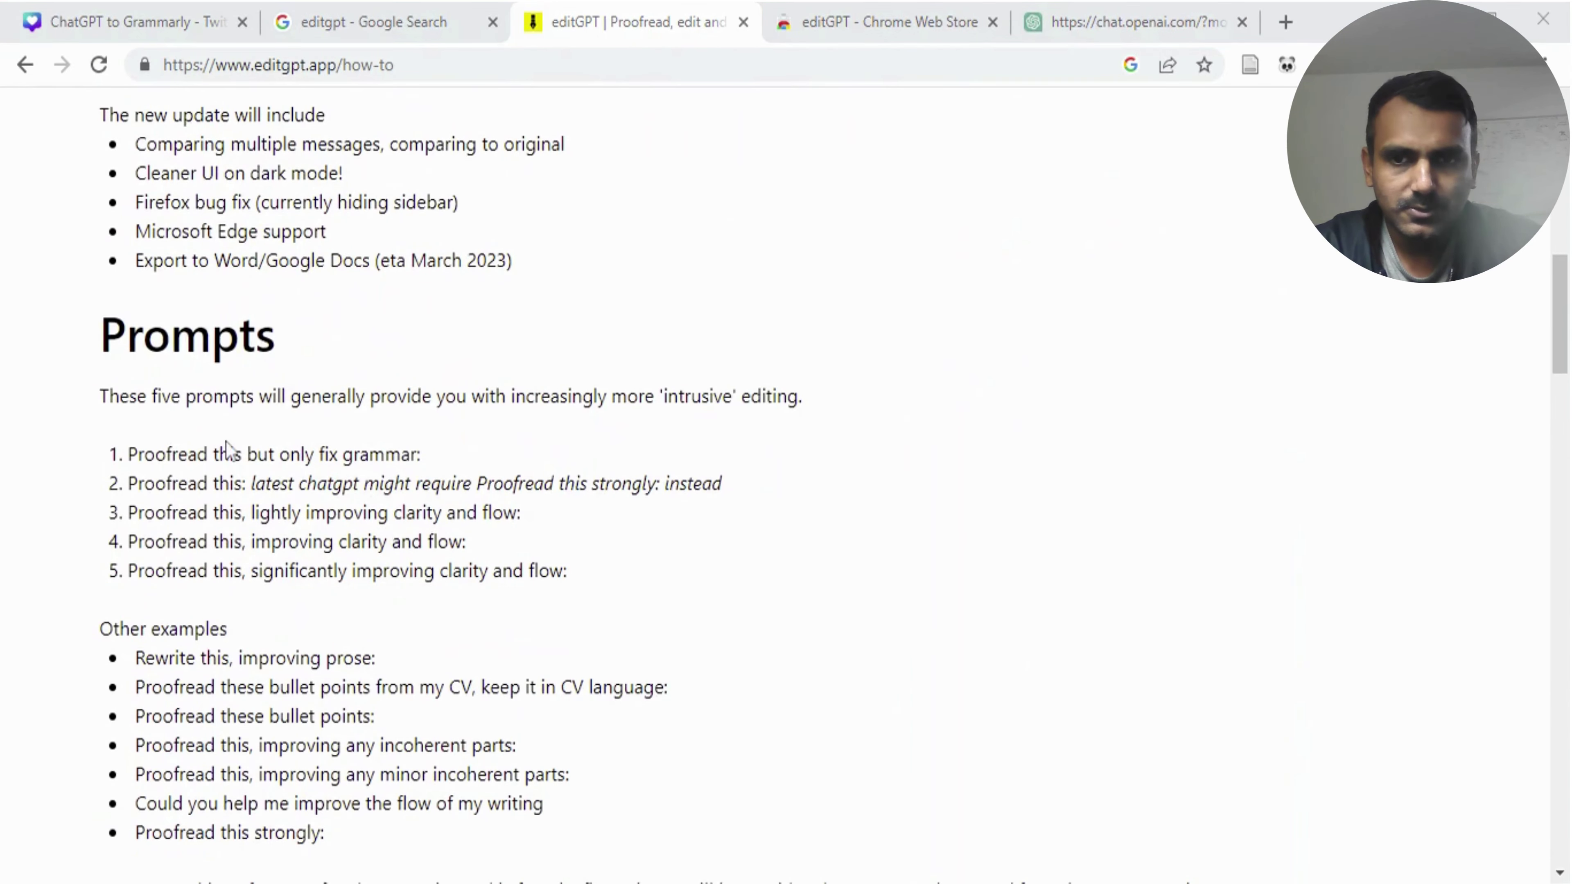
pyautogui.scroll(-1, 176, 478)
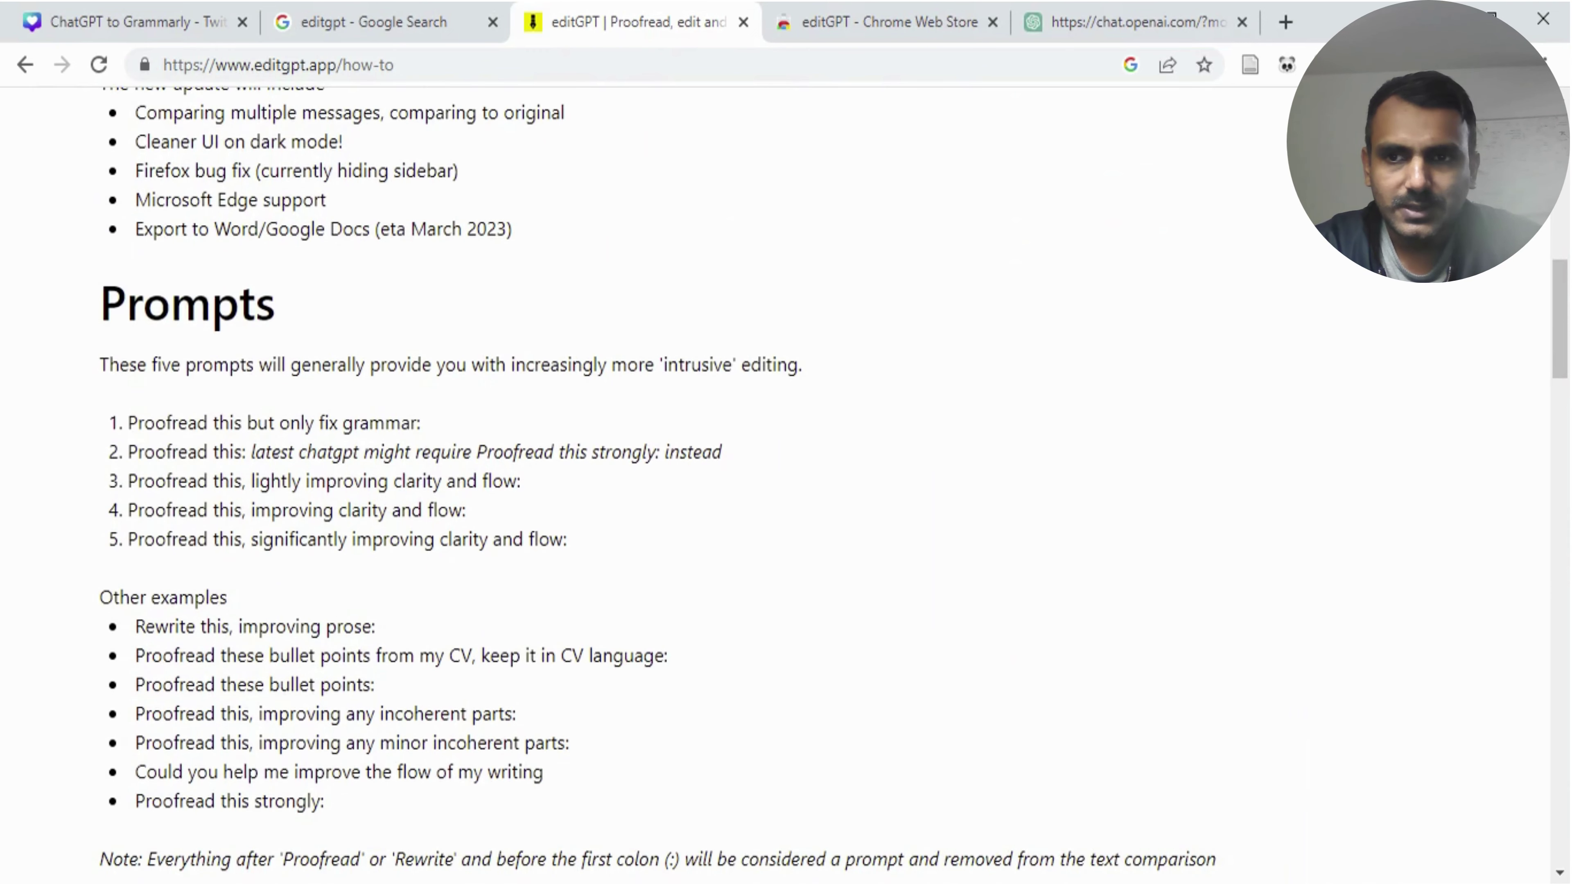
pyautogui.moveTo(127, 422); pyautogui.dragTo(235, 422)
pyautogui.scroll(-1, 235, 422)
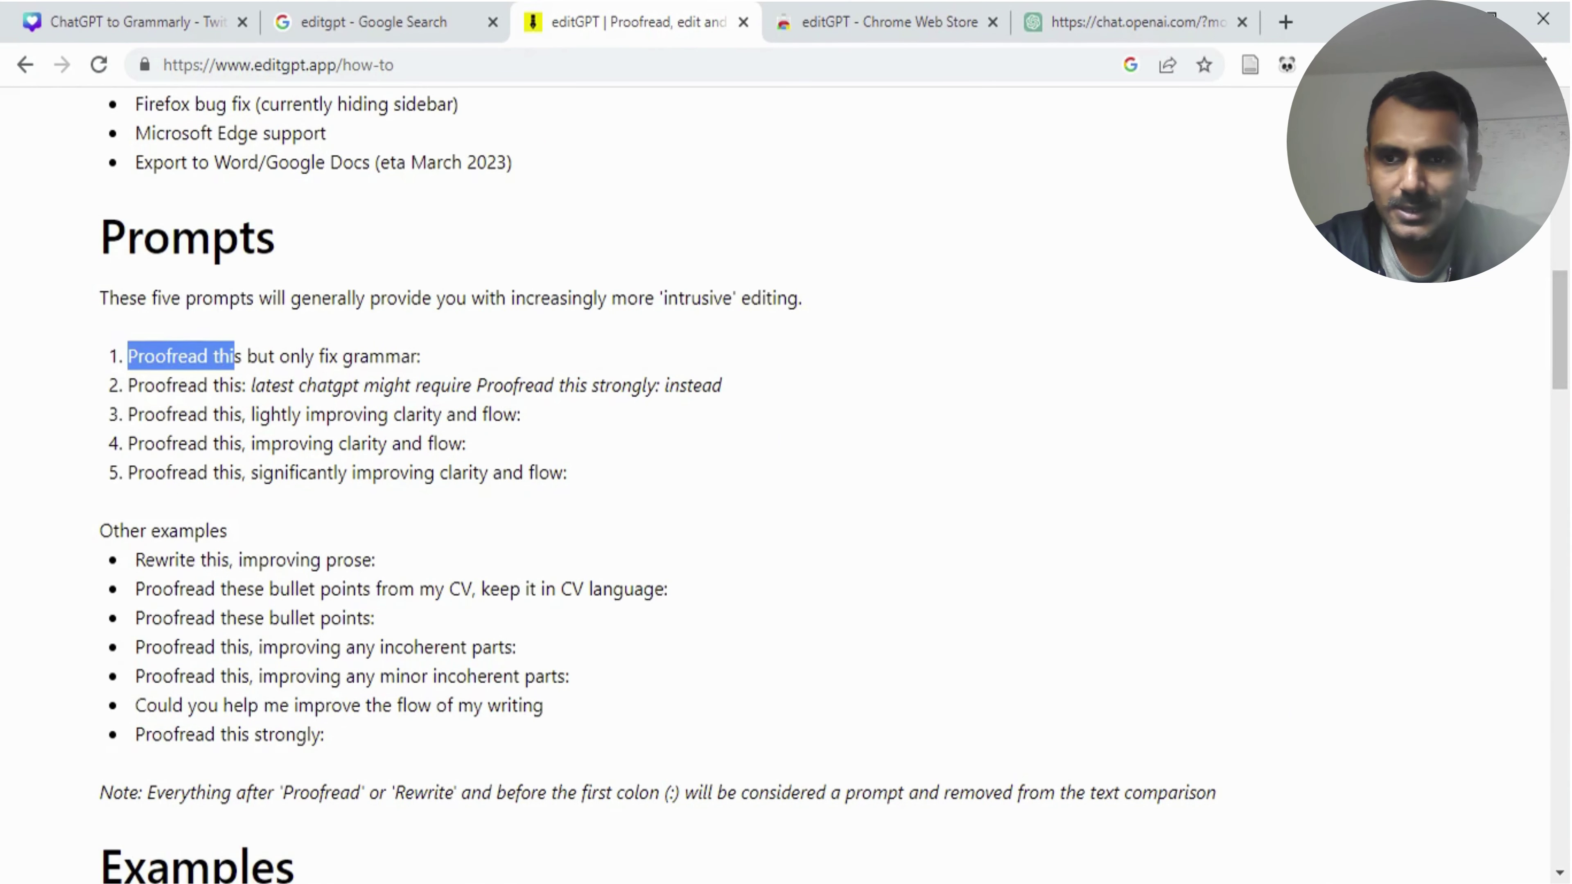
pyautogui.moveTo(135, 560); pyautogui.dragTo(237, 559)
pyautogui.scroll(-2, 237, 559)
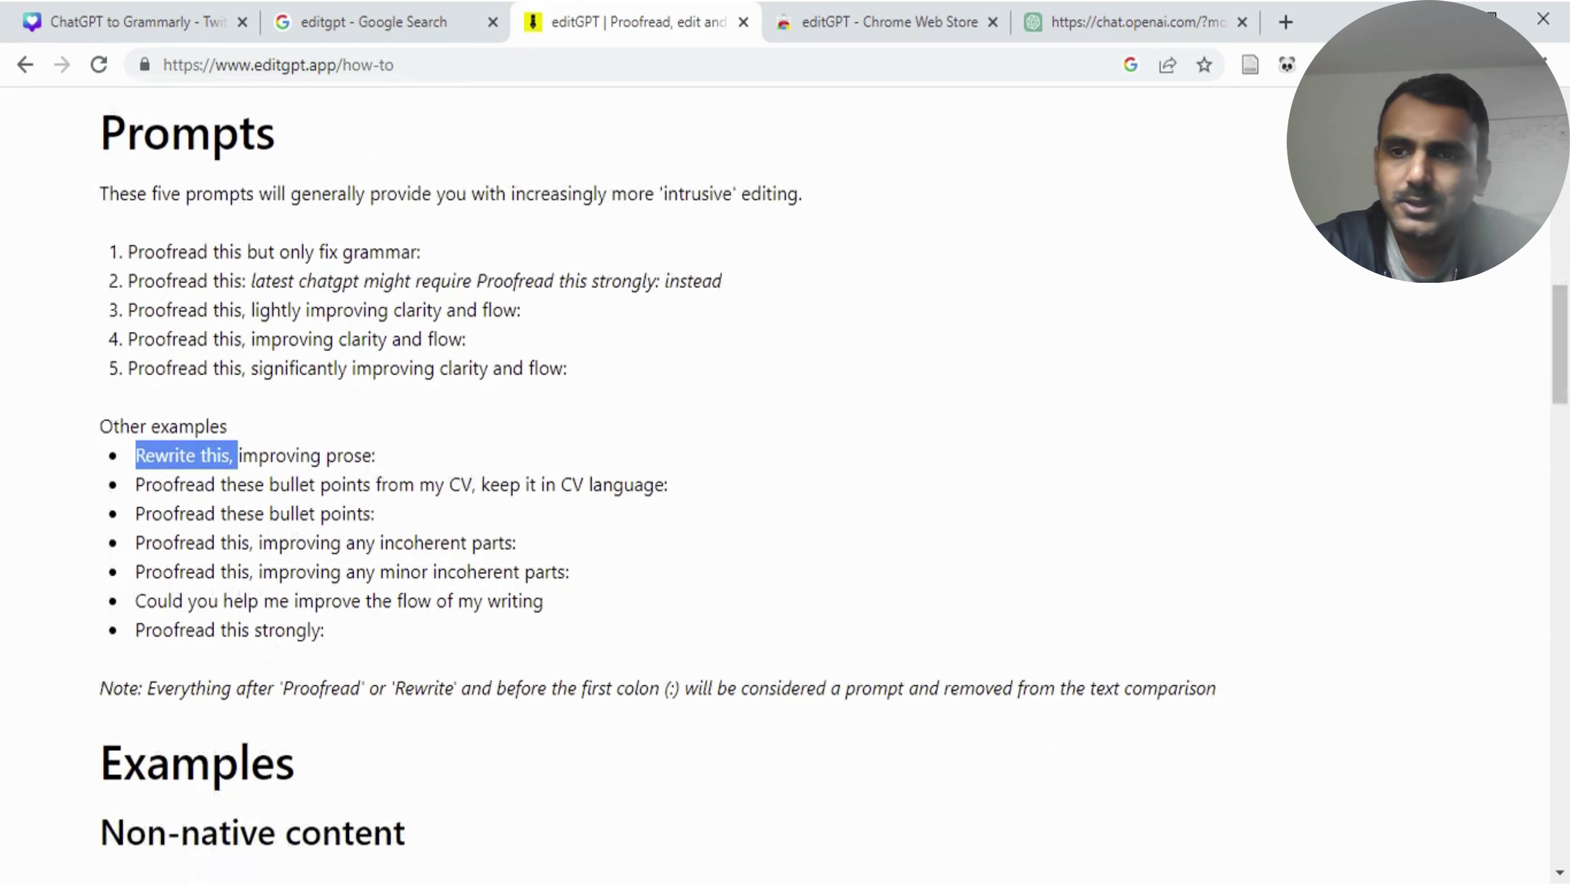
pyautogui.moveTo(128, 370); pyautogui.dragTo(549, 369)
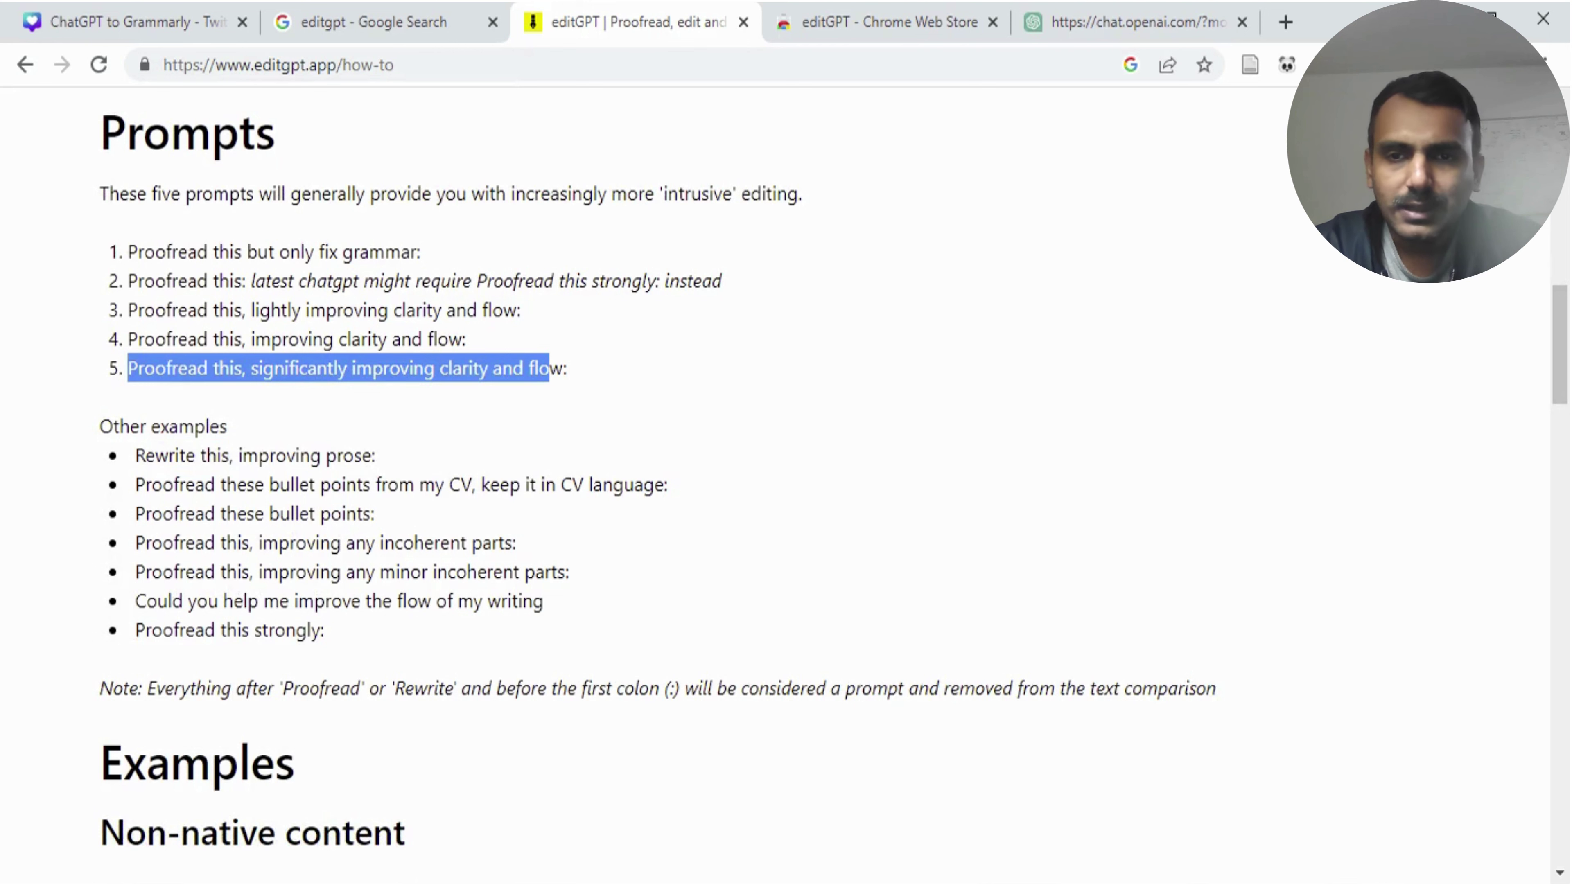
pyautogui.click(549, 369)
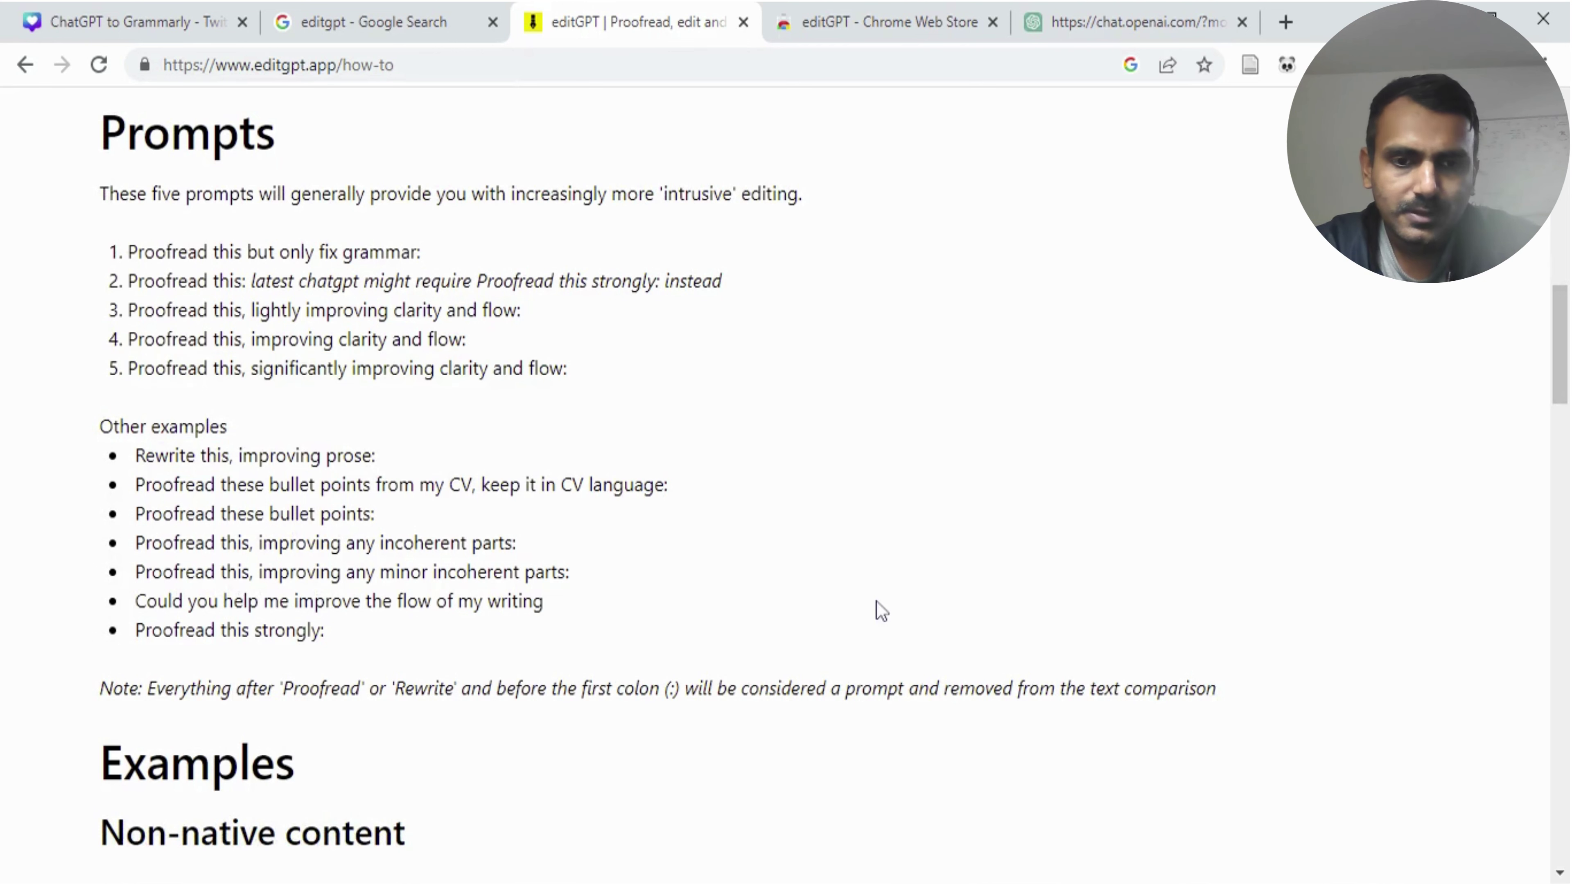
# - Switch to the Canva 'Convert ChatGPT to Grammarly for FREE' title design
pyautogui.click(210, 20)
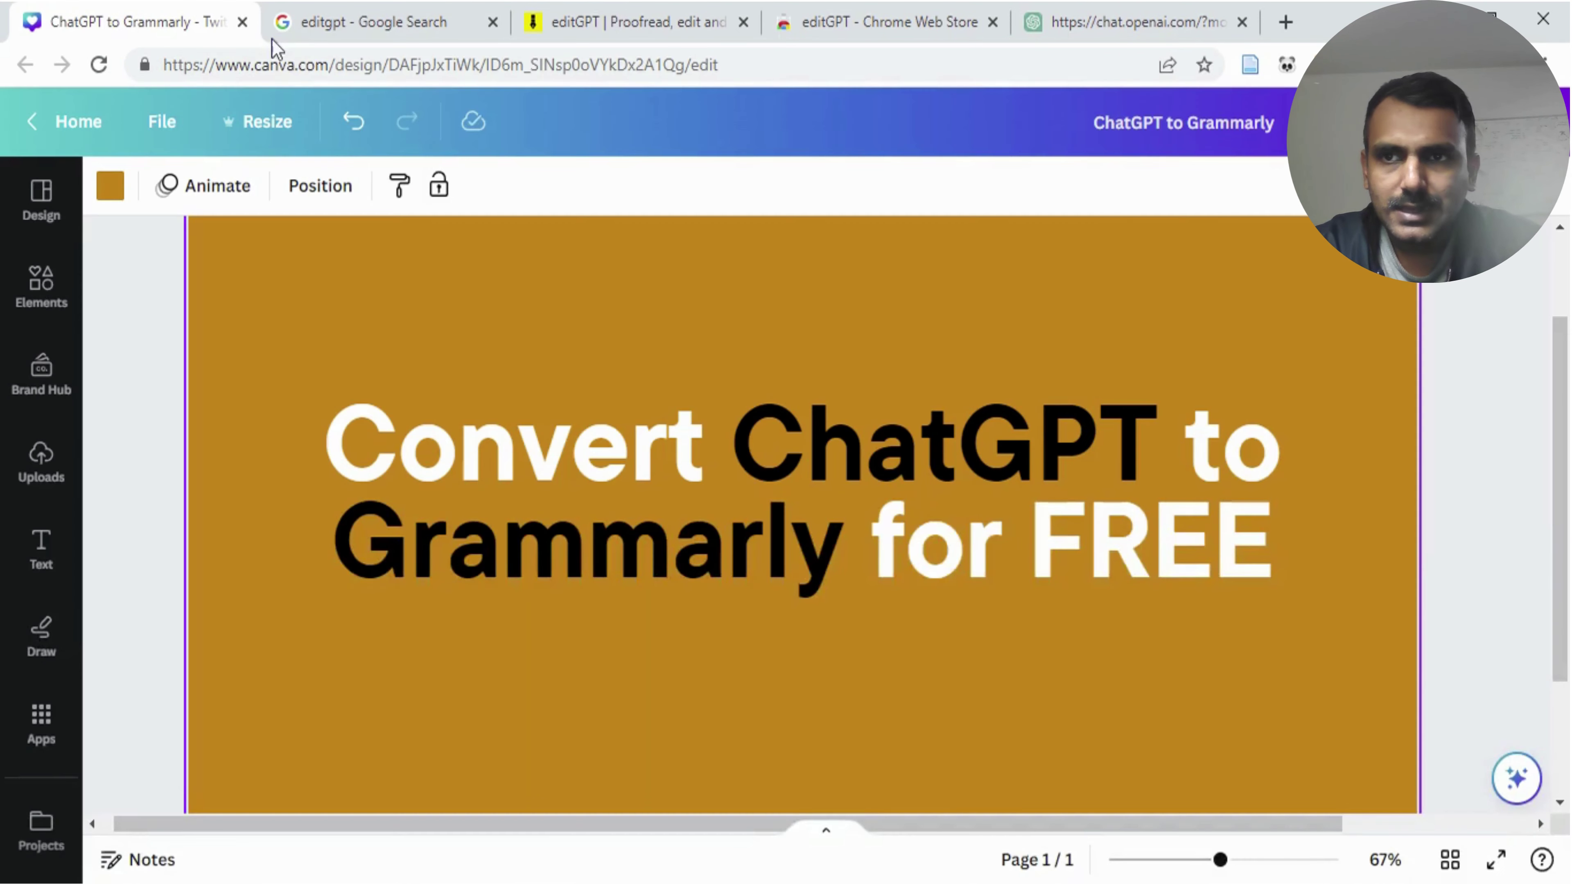